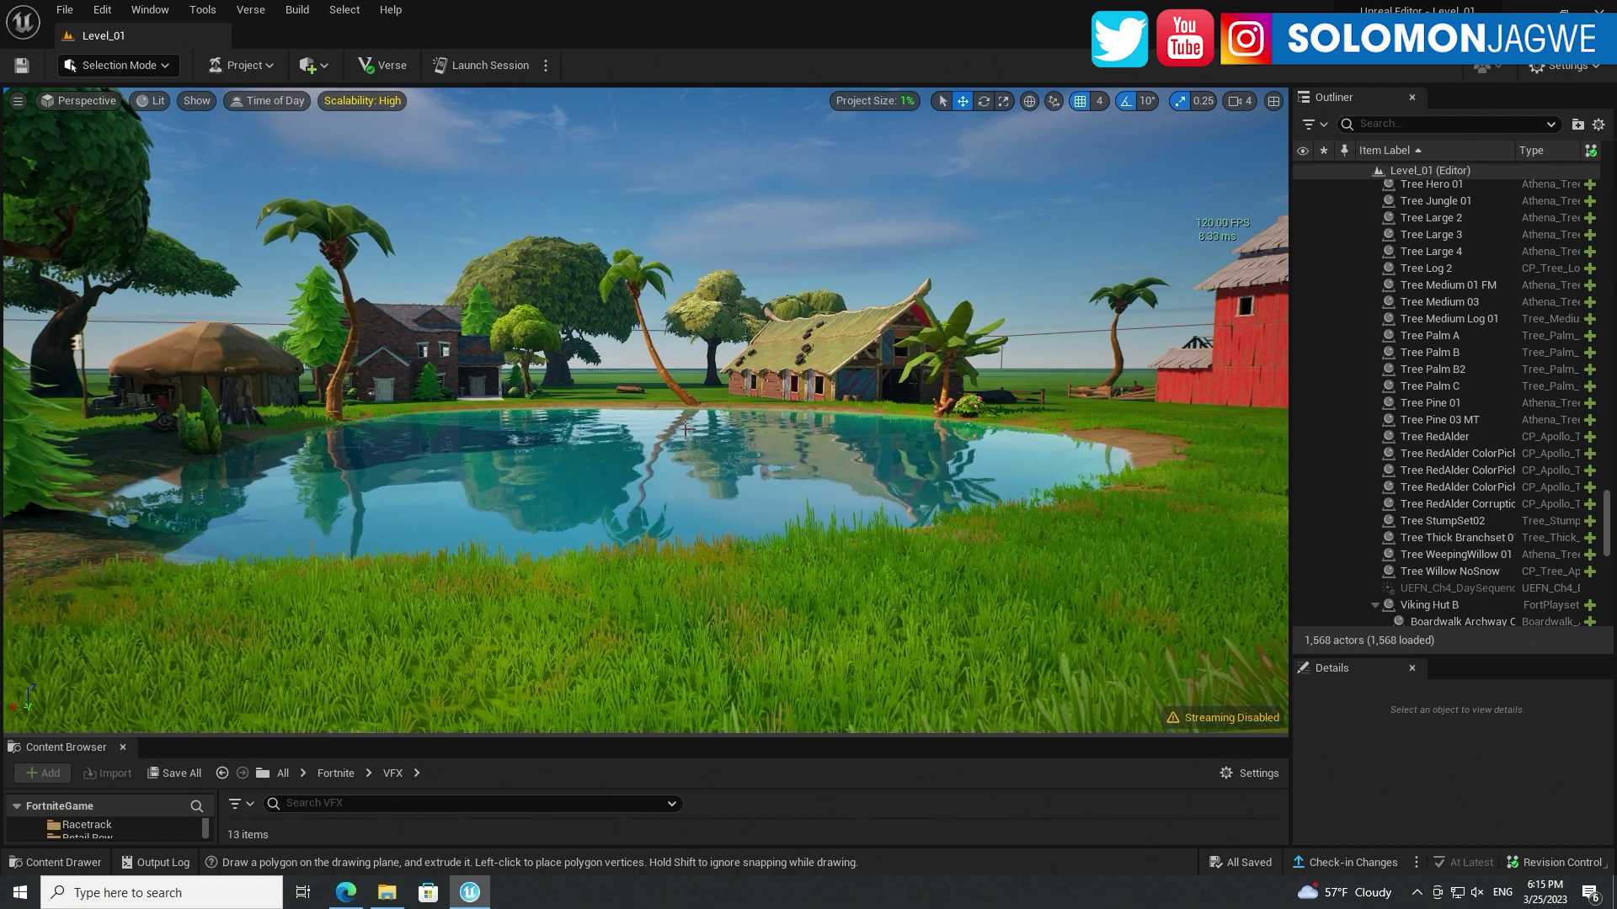
Step: Orbit the island viewport toward the pond, then bring the Edge browser forward
{"action": "mouse_move", "coordinate": [682, 428]}
{"action": "right_mouse_down"}
{"action": "mouse_move", "coordinate": [640, 438]}
{"action": "mouse_move", "coordinate": [724, 429]}
{"action": "mouse_move", "coordinate": [623, 421]}
{"action": "right_mouse_up"}
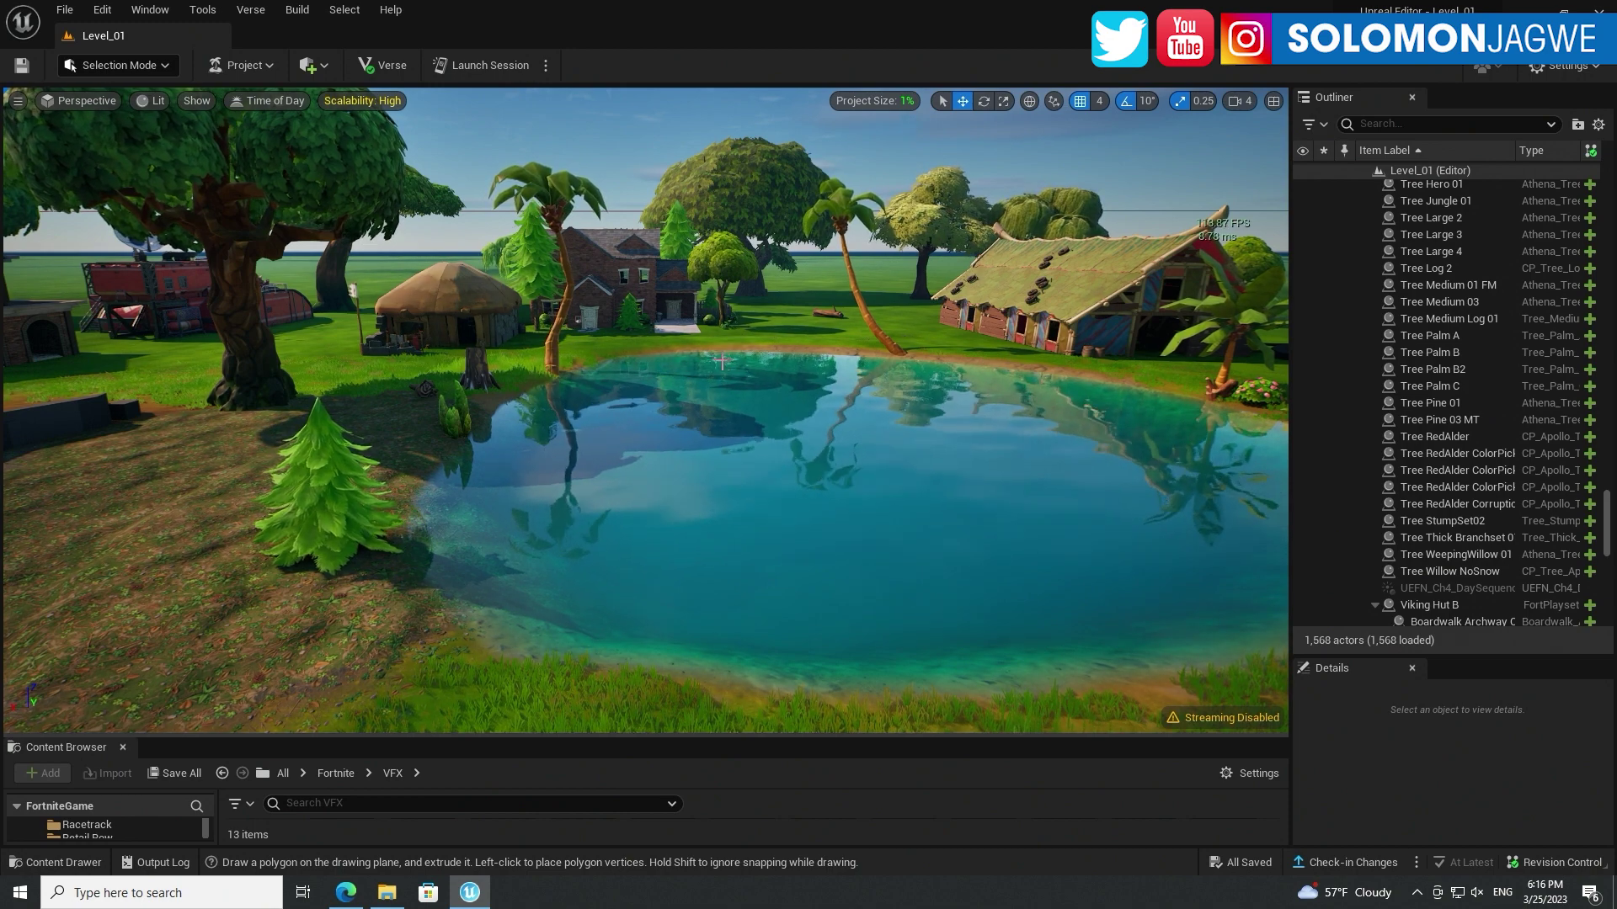
{"action": "left_click", "coordinate": [352, 895]}
Step: Glance at the Unreal Engine homepage, then return to the UEFN blog post
{"action": "left_click", "coordinate": [126, 13]}
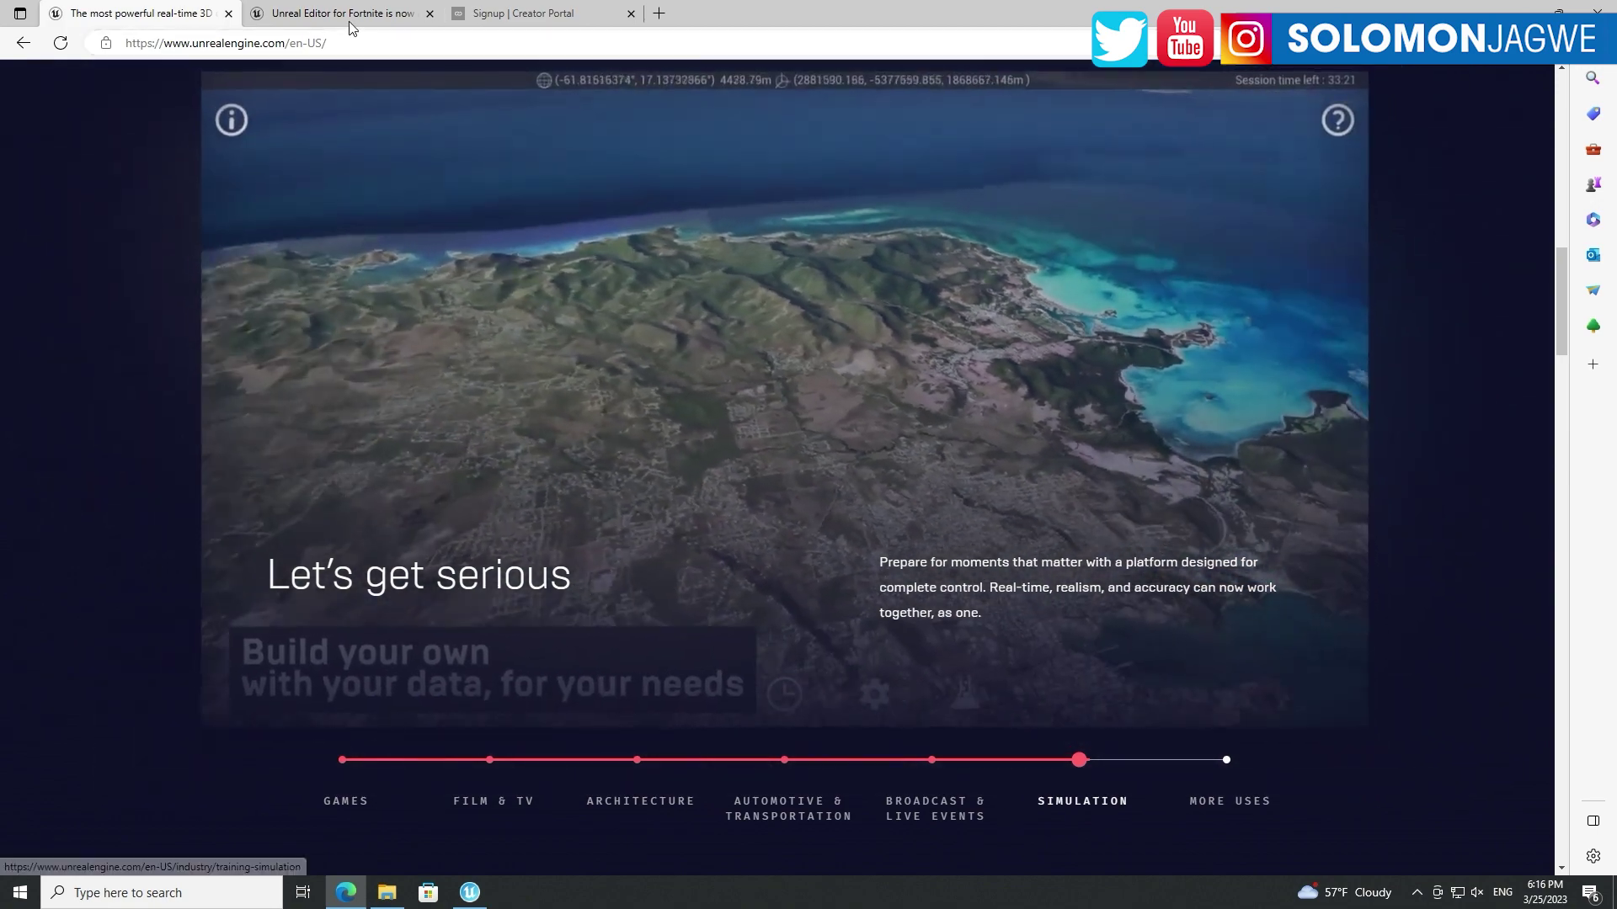
{"action": "left_click", "coordinate": [352, 20]}
{"action": "scroll", "coordinate": [960, 398], "scroll_direction": "up", "scroll_amount": 2}
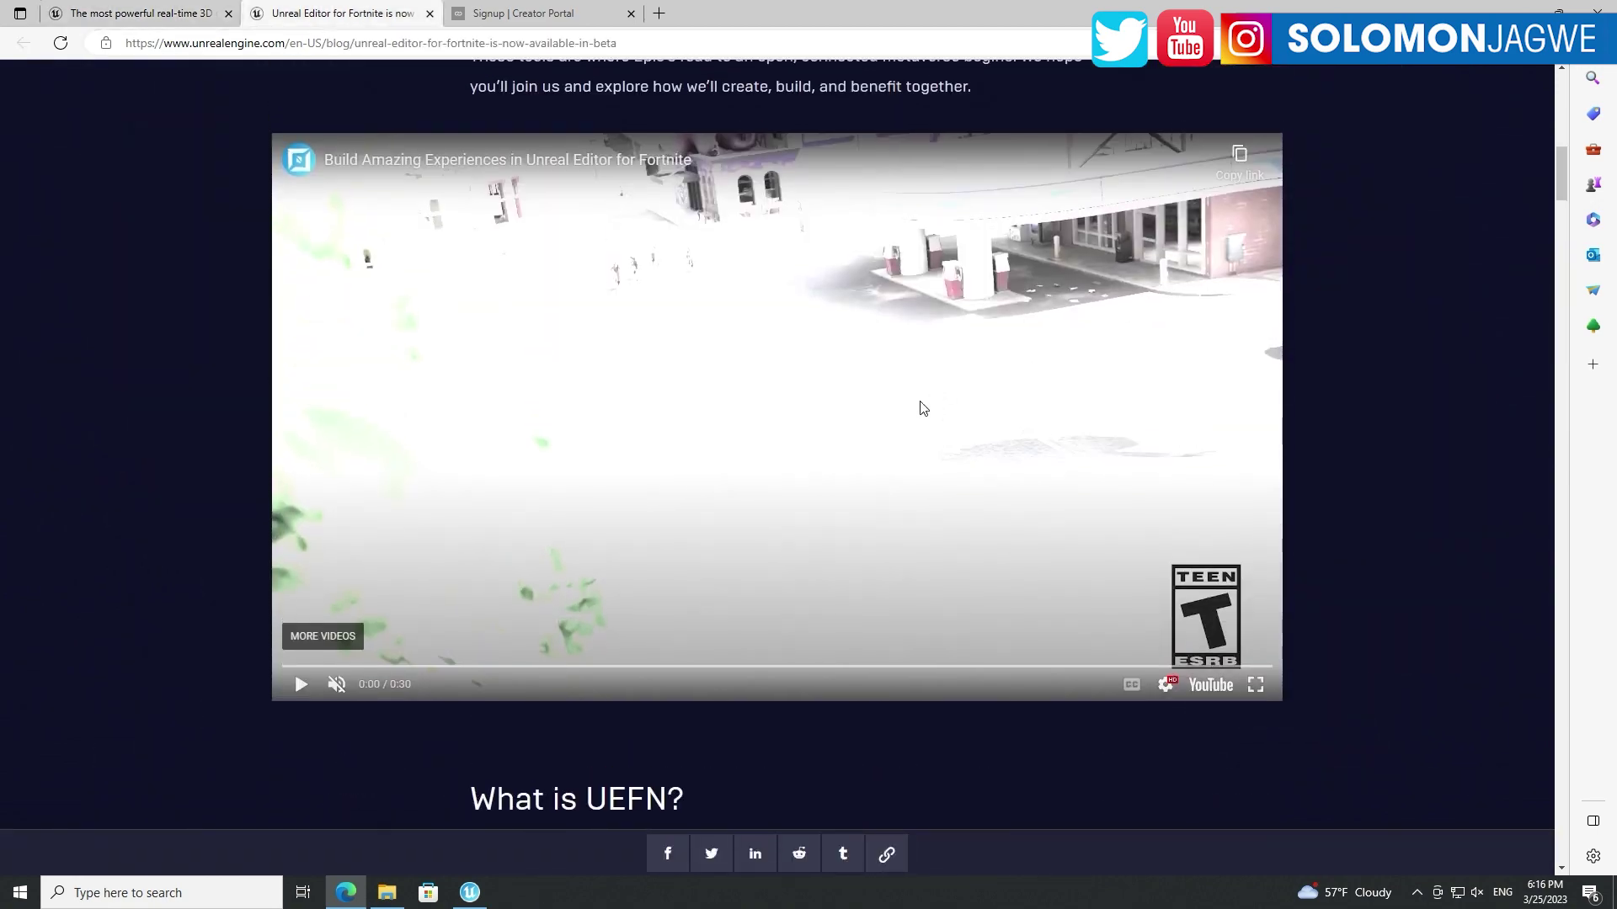
{"action": "scroll", "coordinate": [598, 506], "scroll_direction": "down", "scroll_amount": 2}
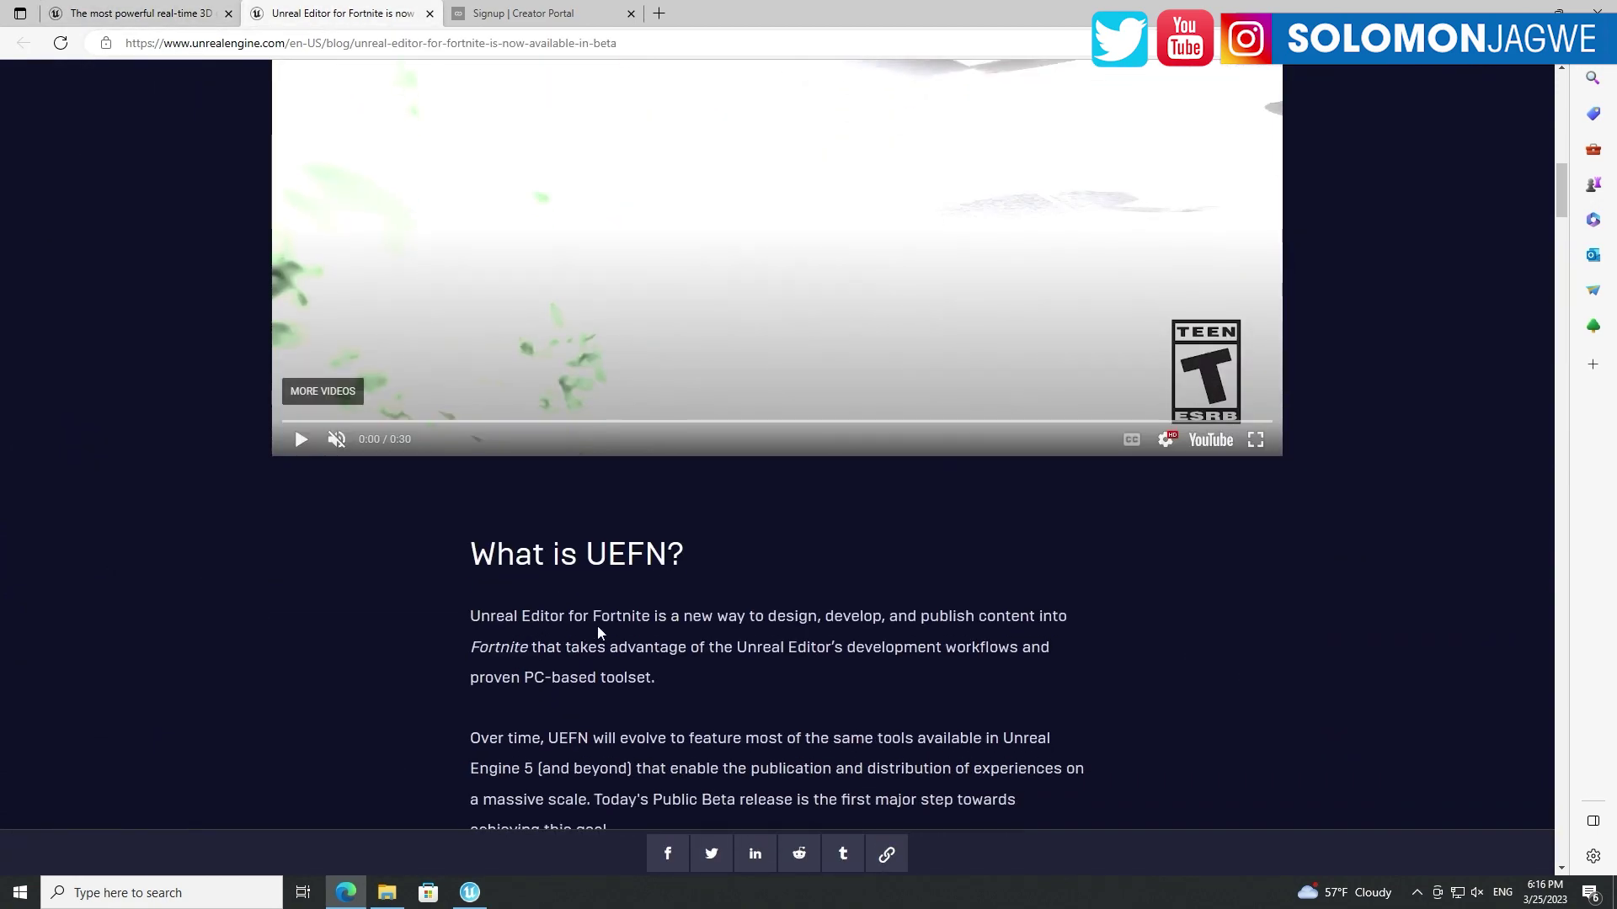
{"action": "scroll", "coordinate": [671, 621], "scroll_direction": "up", "scroll_amount": 1}
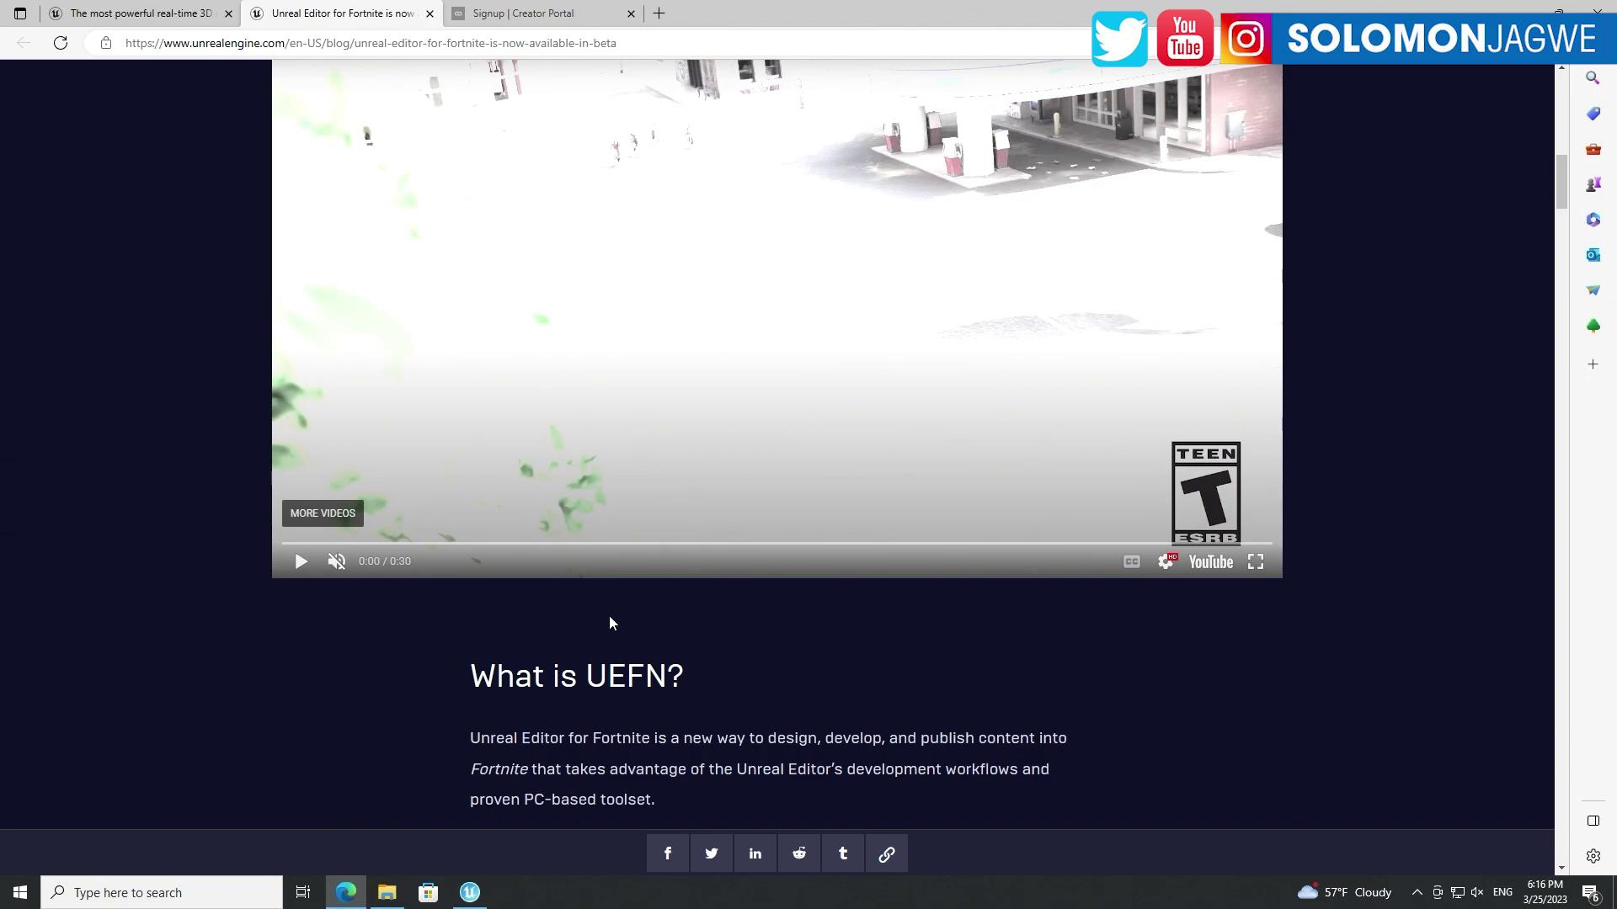
Step: Play the embedded UEFN trailer and pause it at 0:20
{"action": "left_click", "coordinate": [302, 563]}
{"action": "scroll", "coordinate": [1211, 451], "scroll_direction": "up", "scroll_amount": 3}
{"action": "scroll", "coordinate": [1230, 476], "scroll_direction": "down", "scroll_amount": 3}
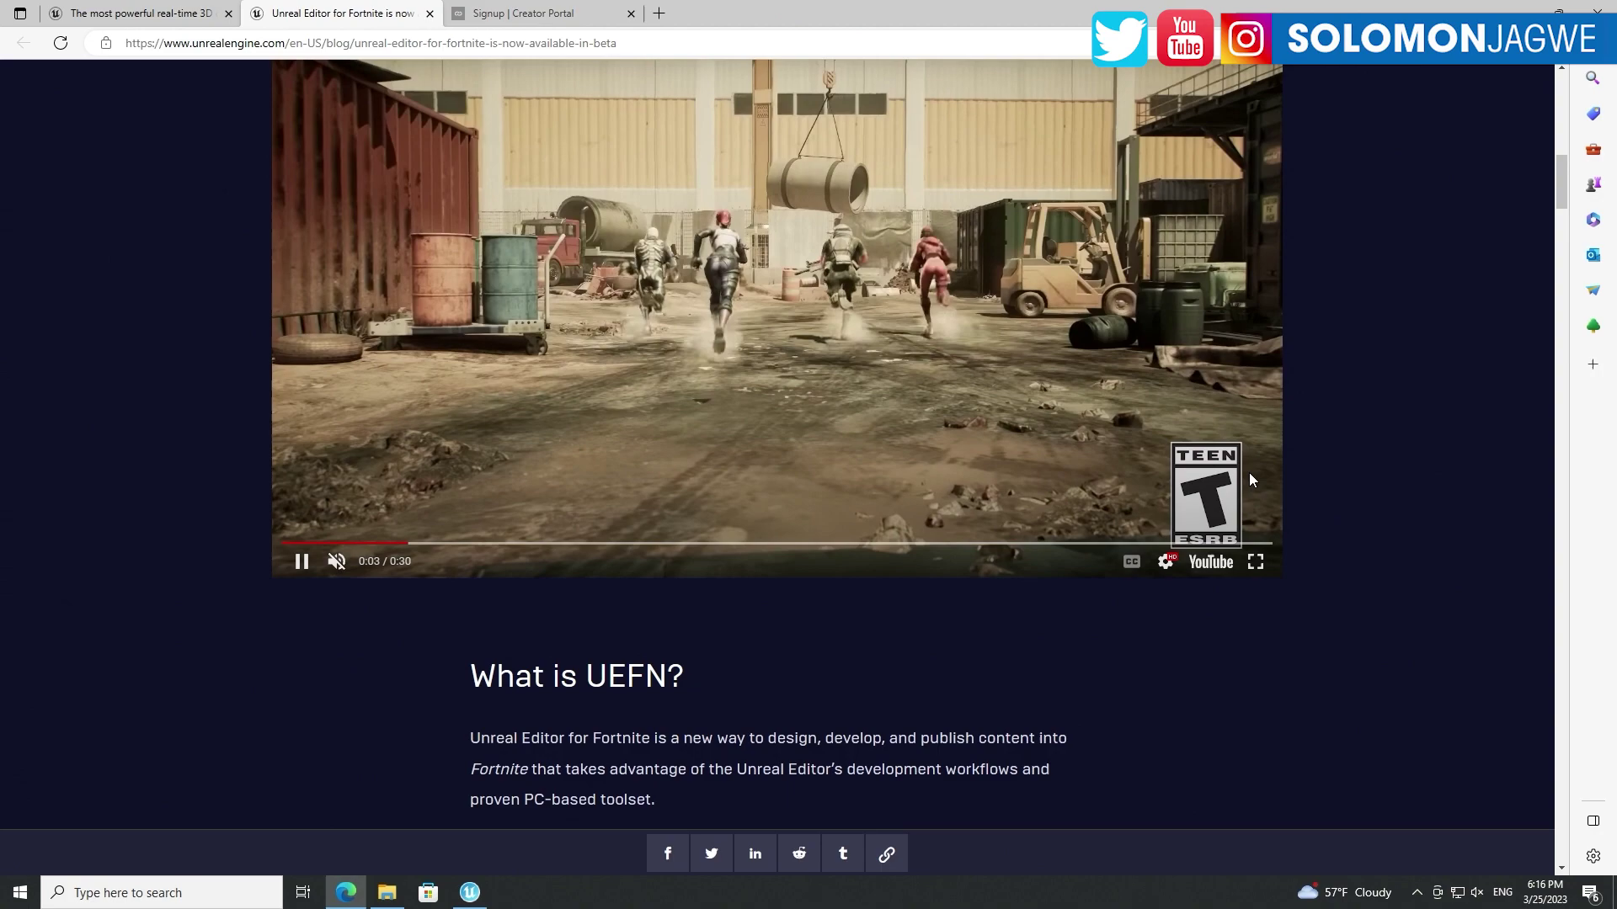
{"action": "scroll", "coordinate": [1250, 478], "scroll_direction": "up", "scroll_amount": 2}
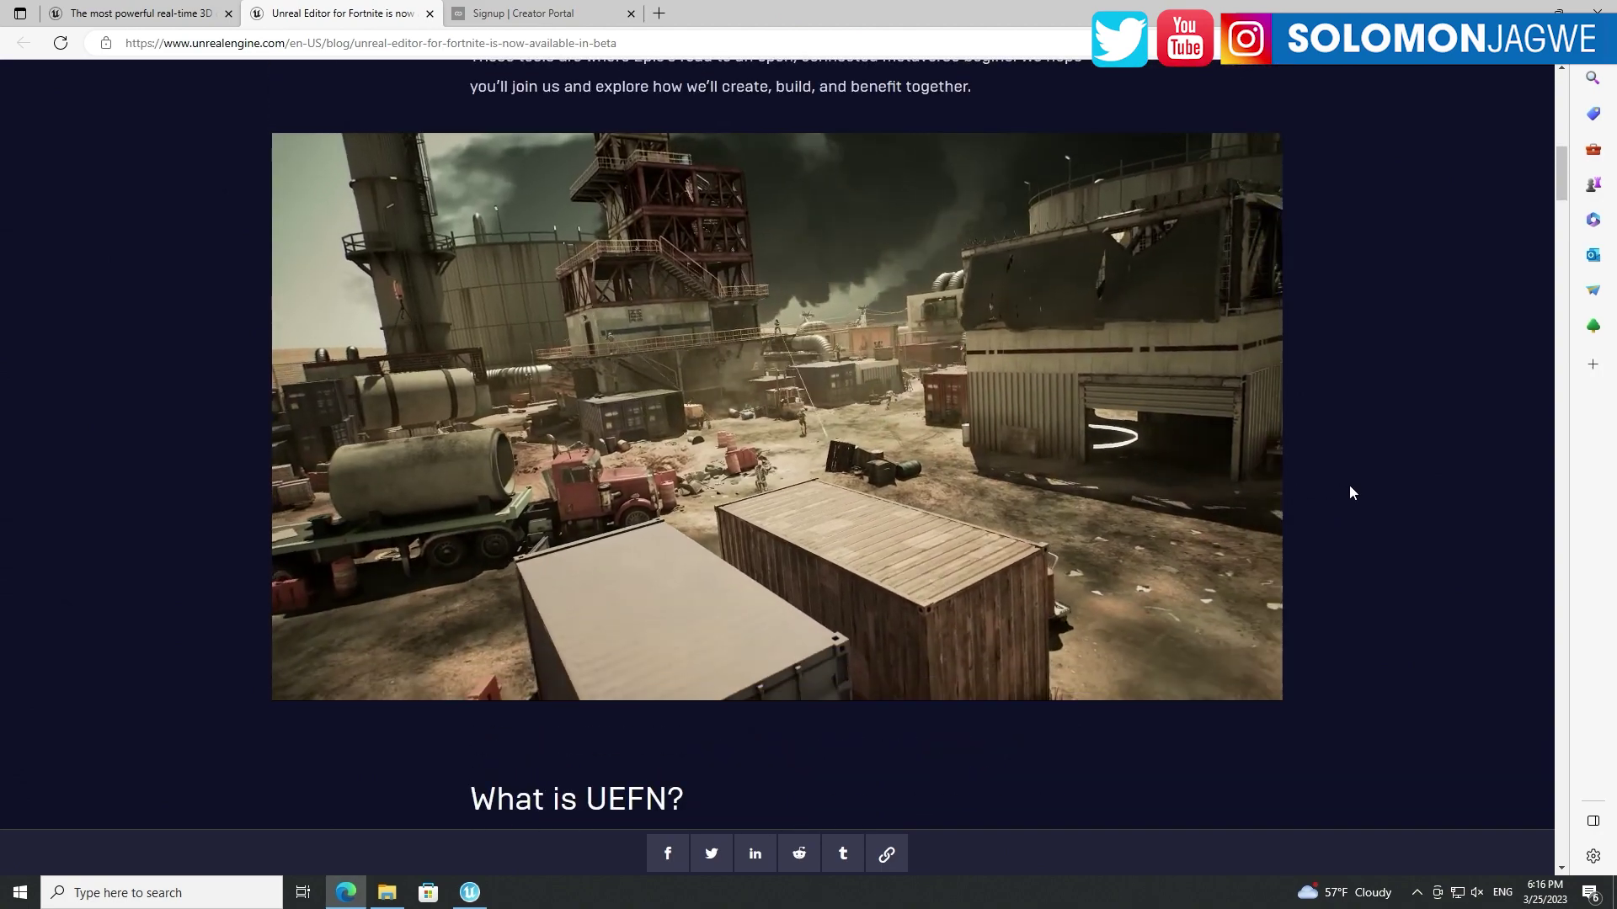
{"action": "scroll", "coordinate": [1350, 487], "scroll_direction": "down", "scroll_amount": 2}
{"action": "scroll", "coordinate": [1350, 487], "scroll_direction": "down", "scroll_amount": 2}
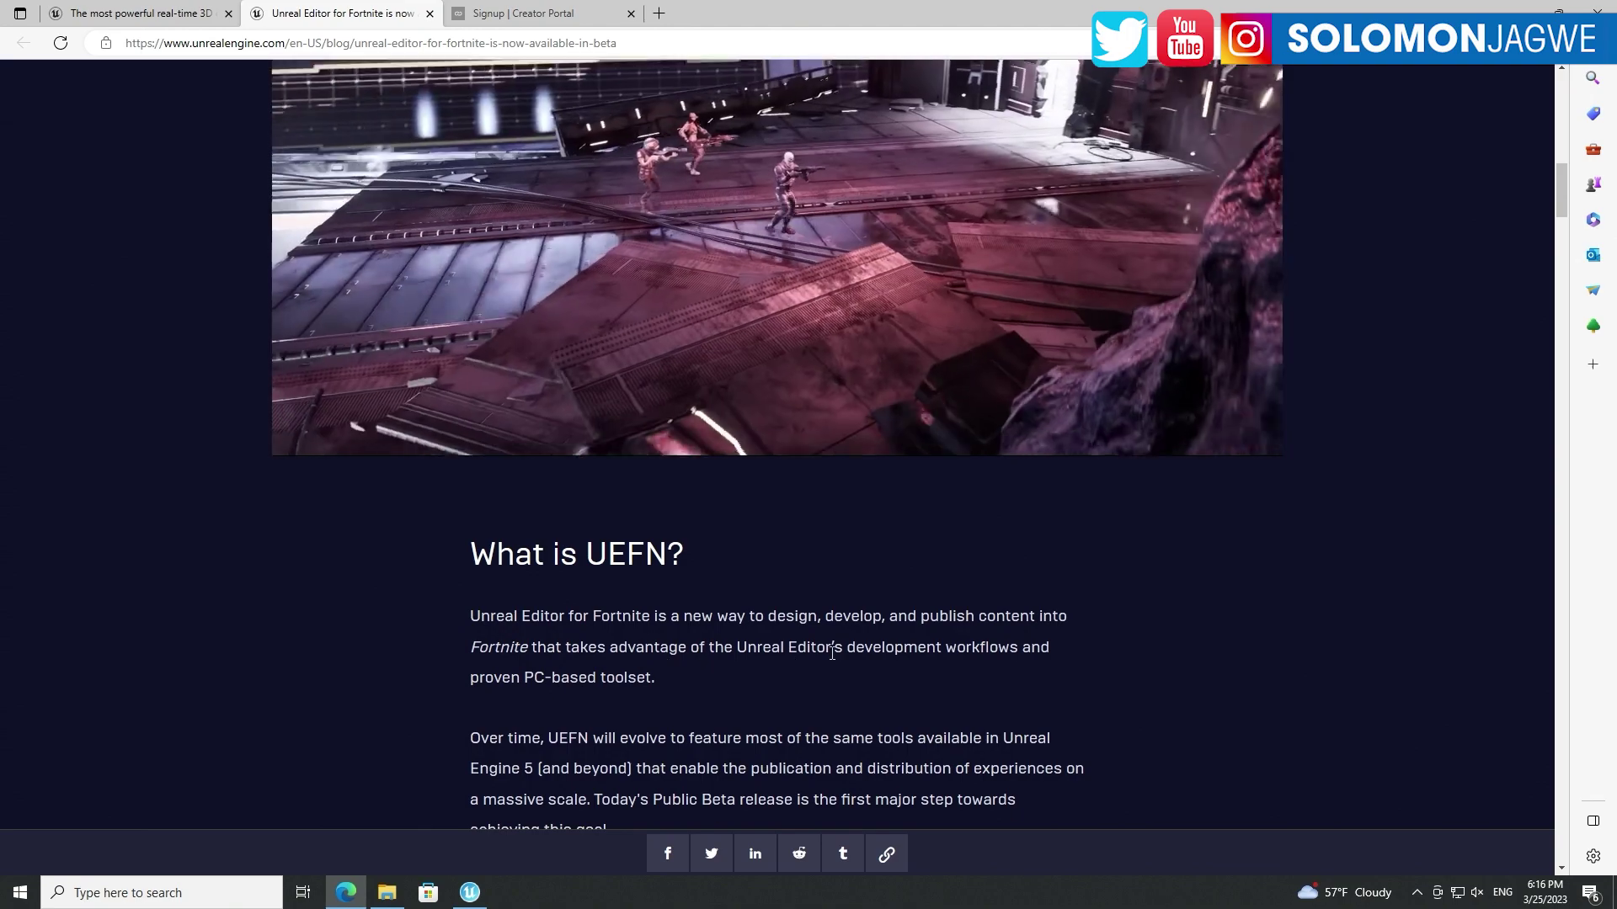
{"action": "scroll", "coordinate": [790, 670], "scroll_direction": "up", "scroll_amount": 3}
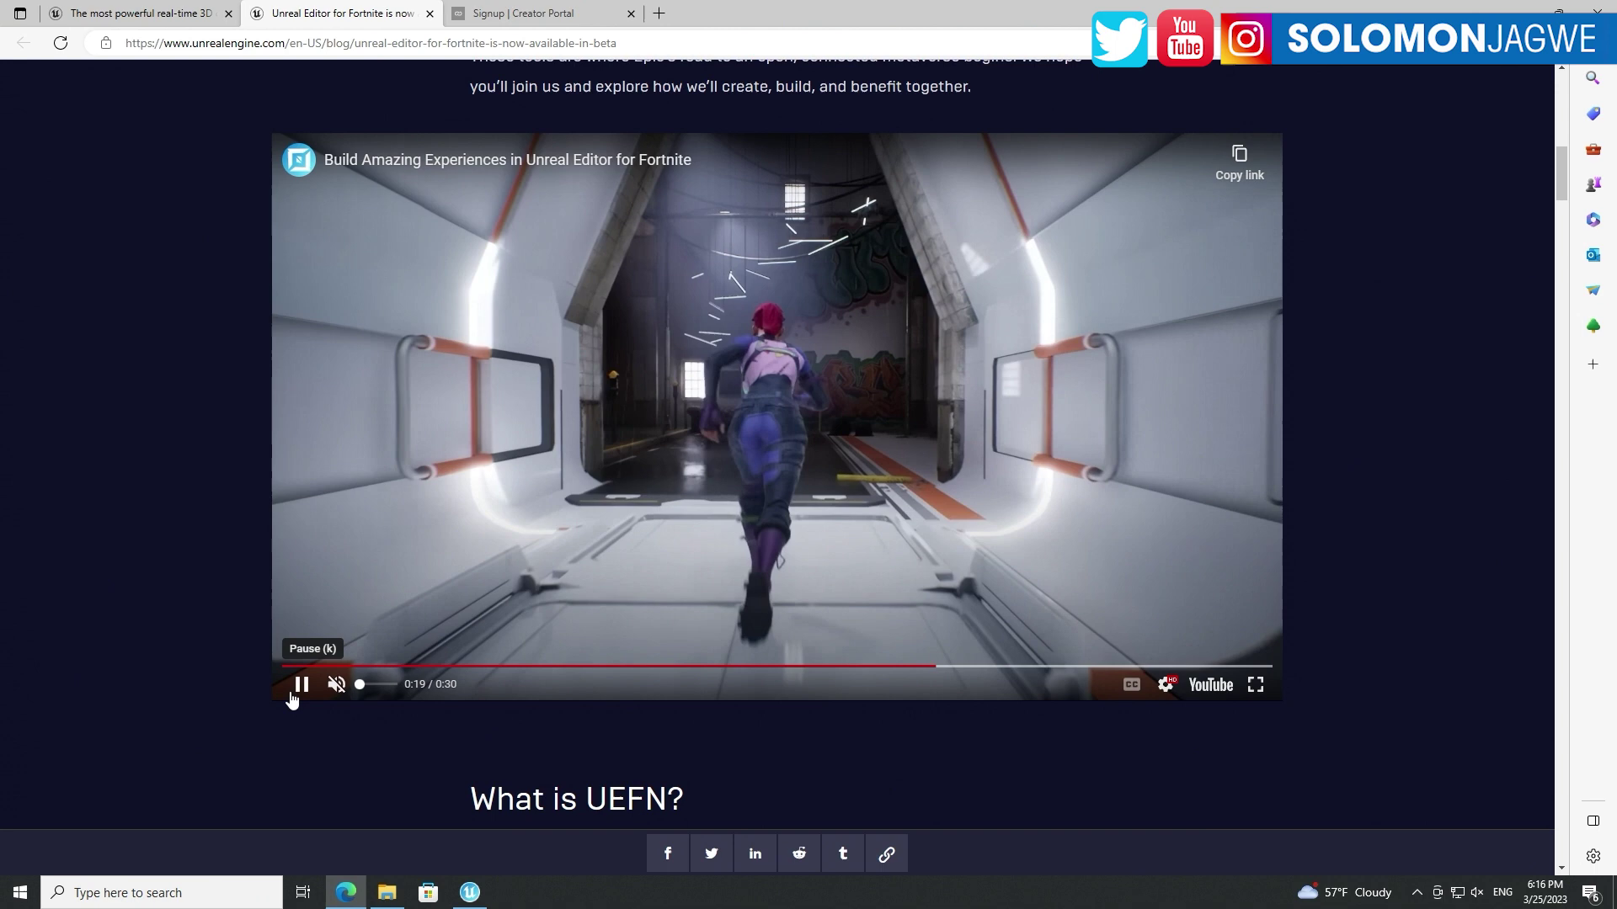
{"action": "left_click", "coordinate": [296, 686]}
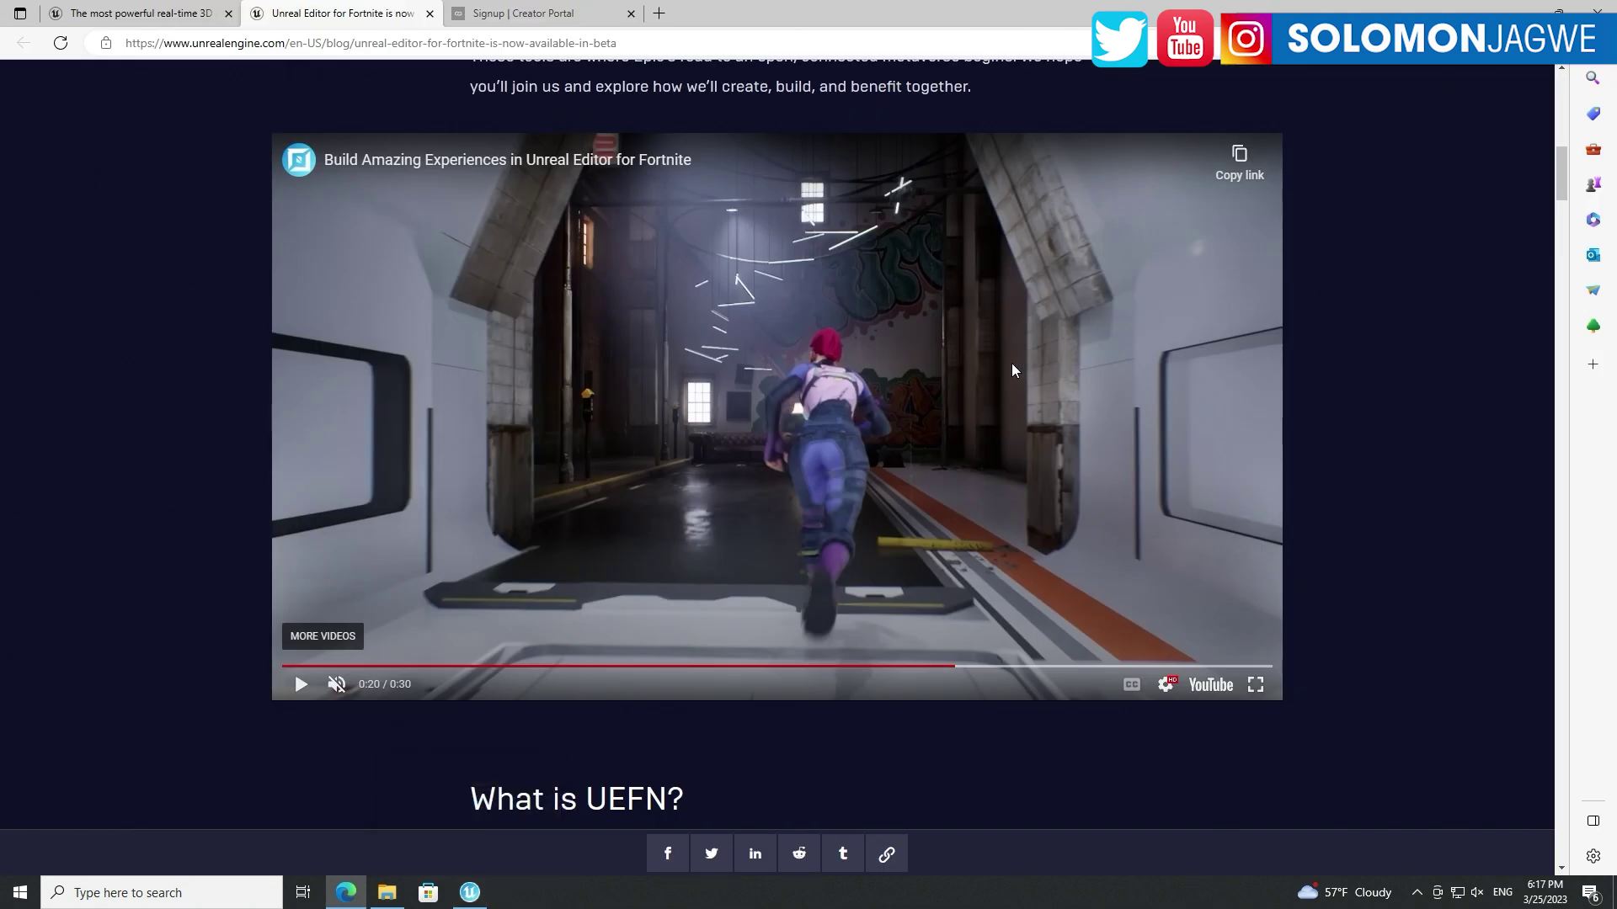
Step: Check the signup tab, then follow the homepage UEFN banner to 'Create in Fortnite'
{"action": "left_click", "coordinate": [540, 19]}
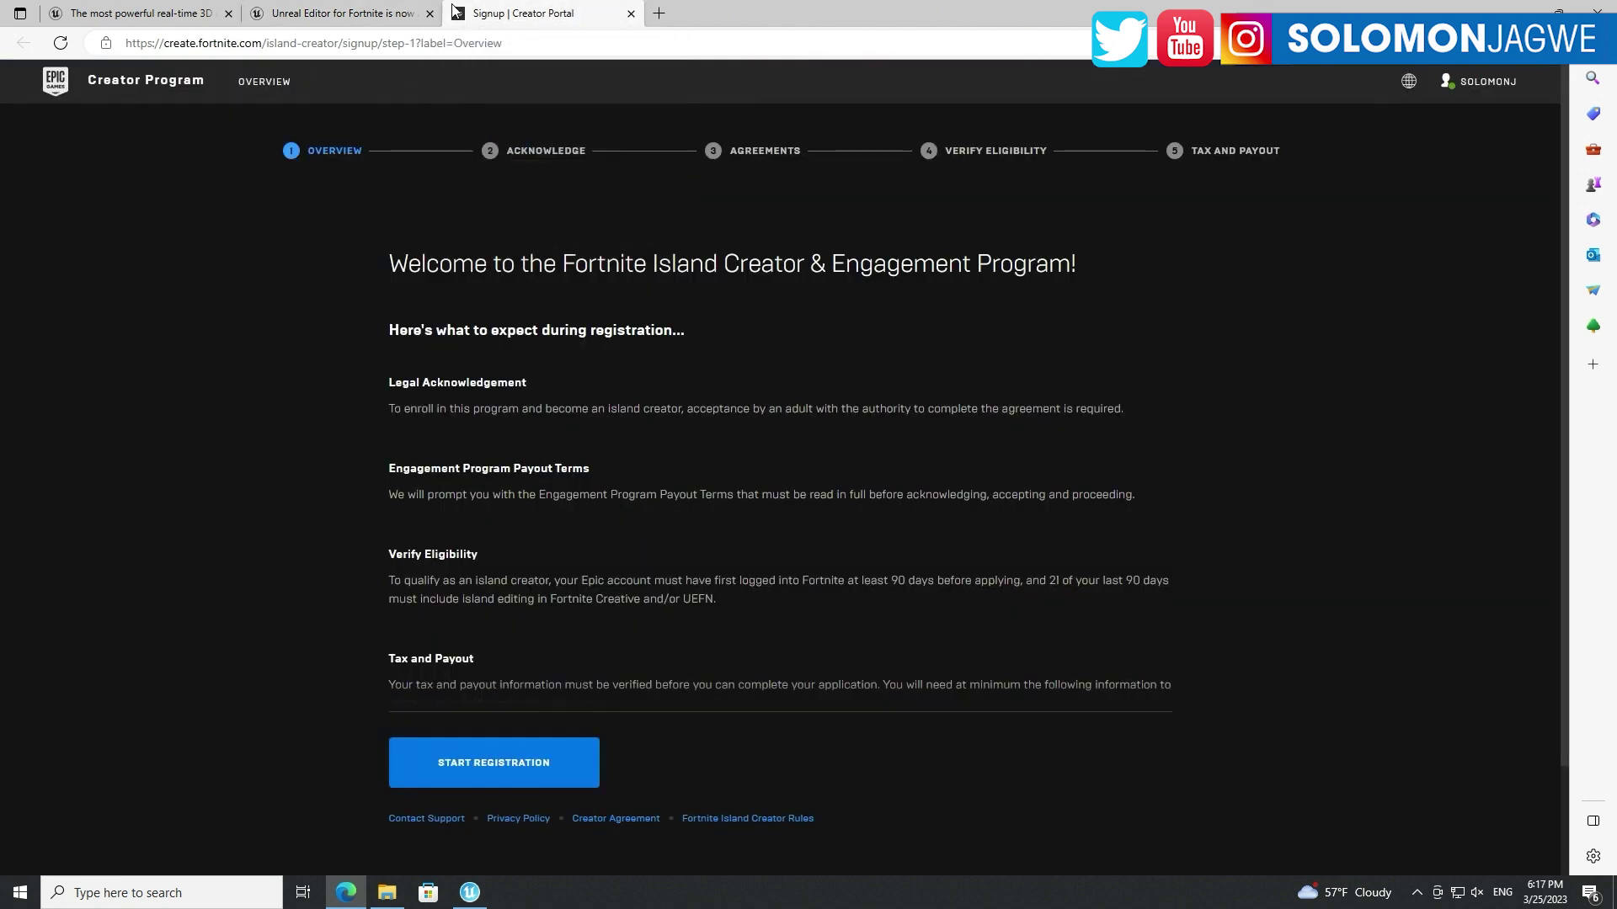
{"action": "left_click", "coordinate": [176, 18]}
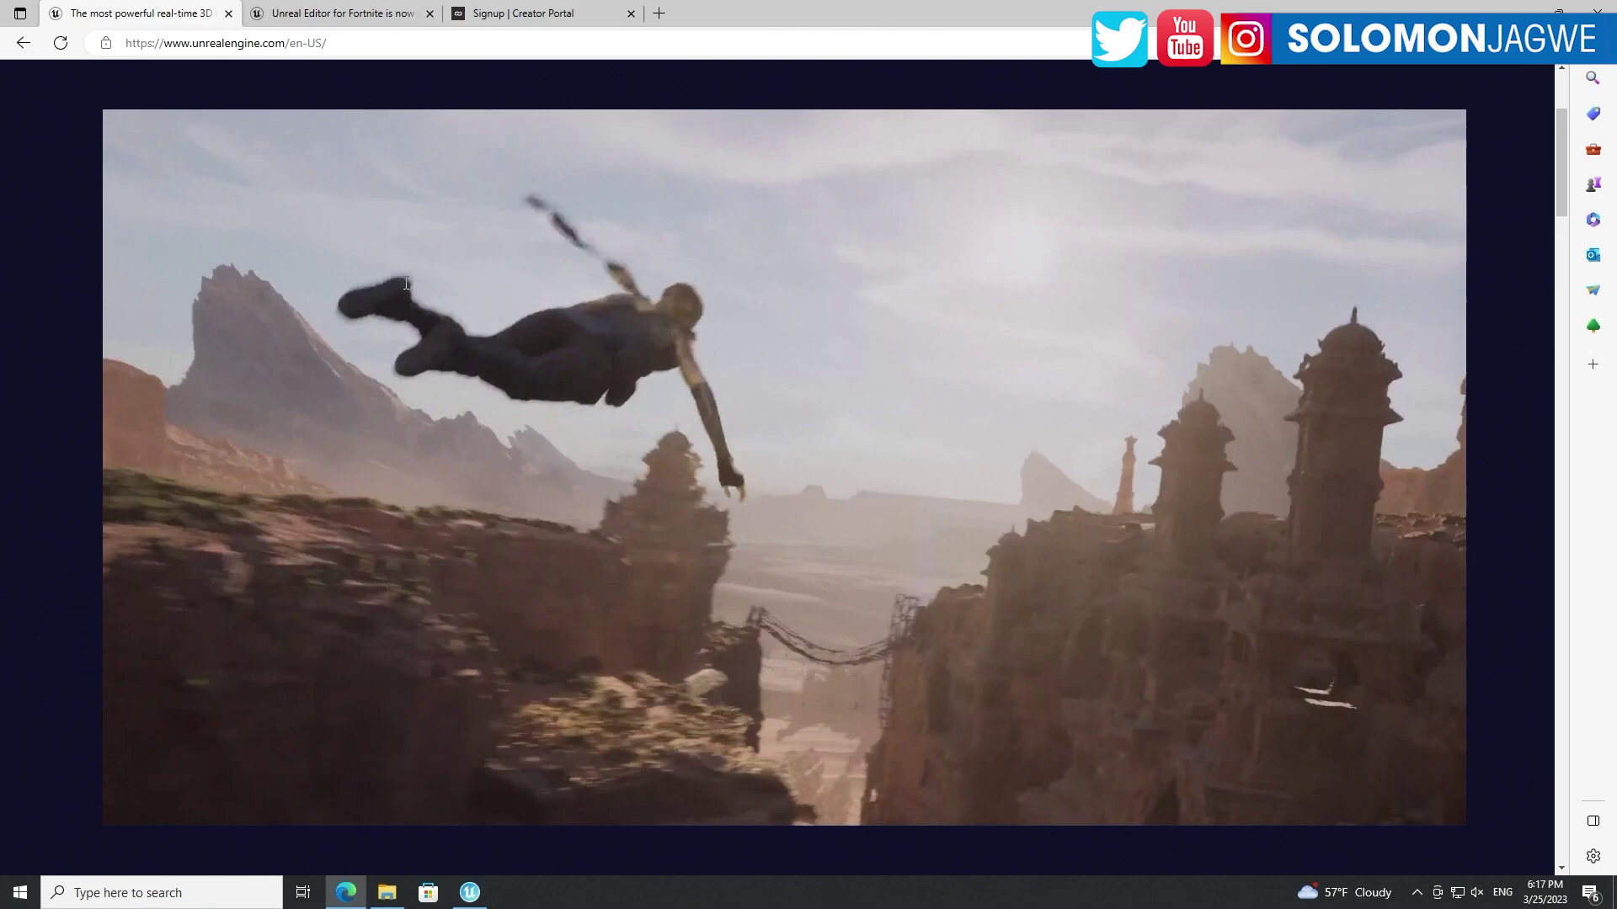
{"action": "scroll", "coordinate": [405, 282], "scroll_direction": "up", "scroll_amount": 5}
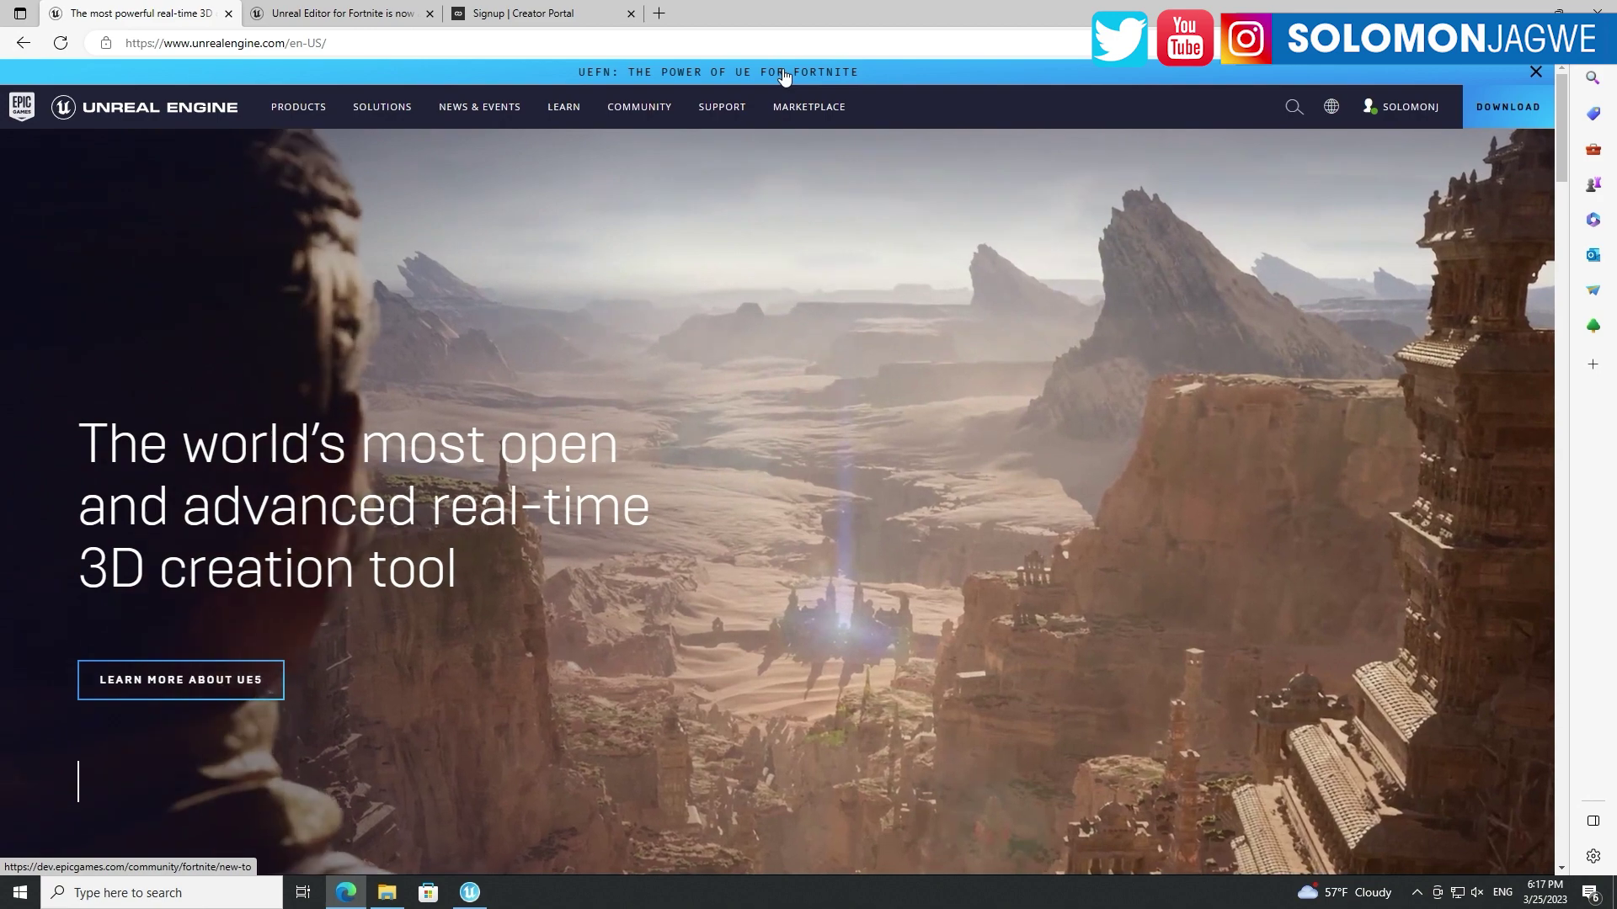
{"action": "left_click", "coordinate": [766, 74]}
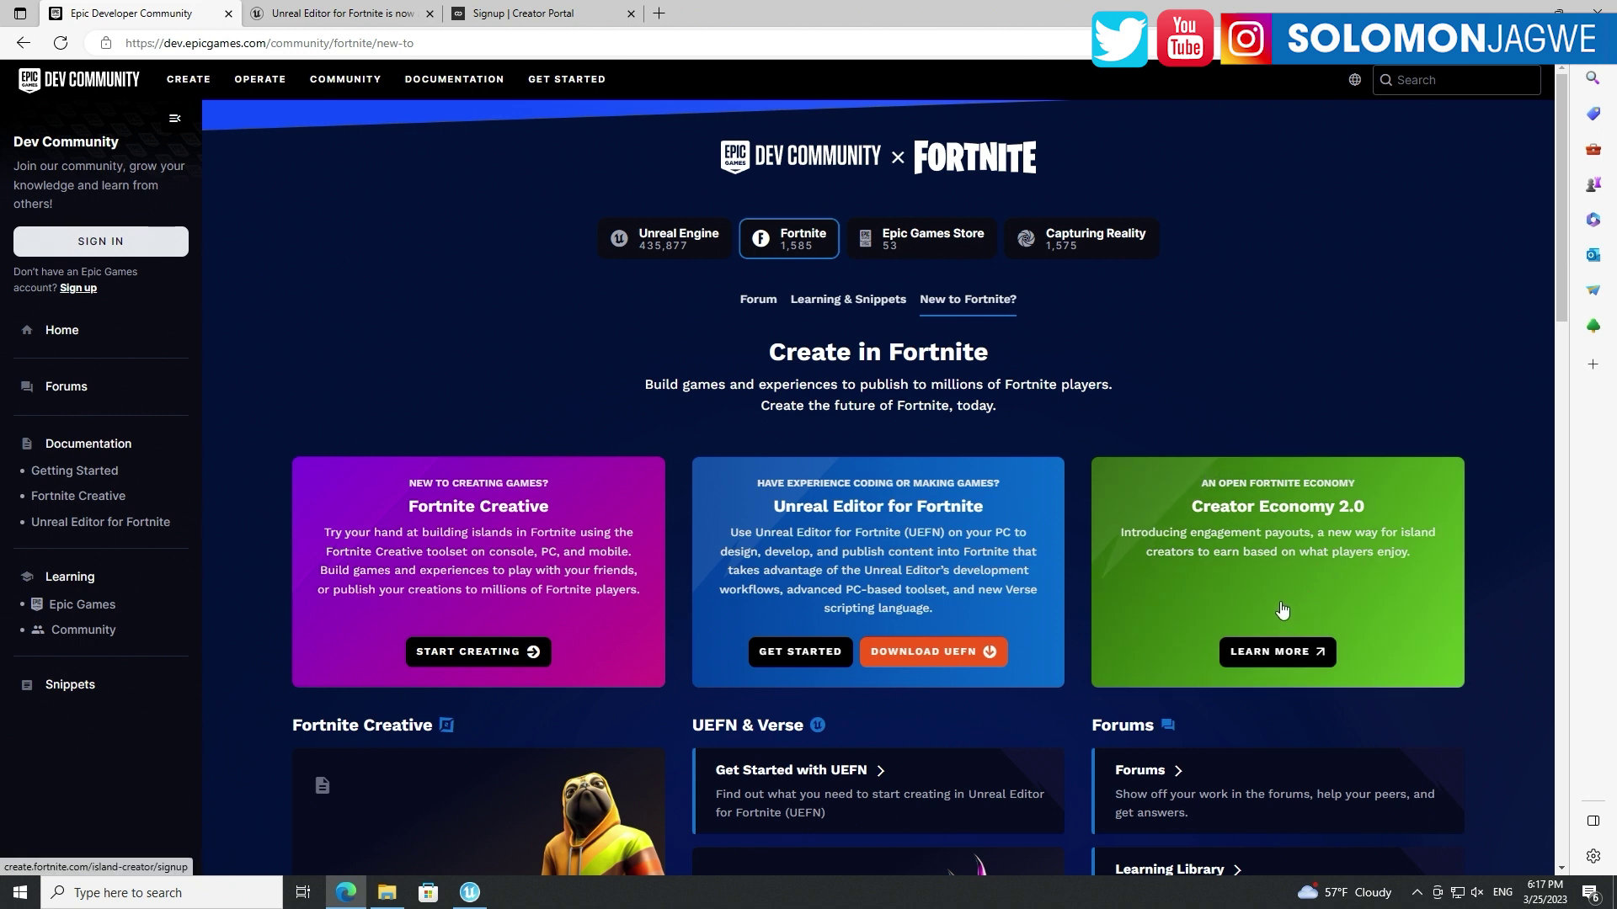
Step: View the free, already-owned Unreal Editor For Fortnite store page, then return to the community page
{"action": "left_click", "coordinate": [946, 661]}
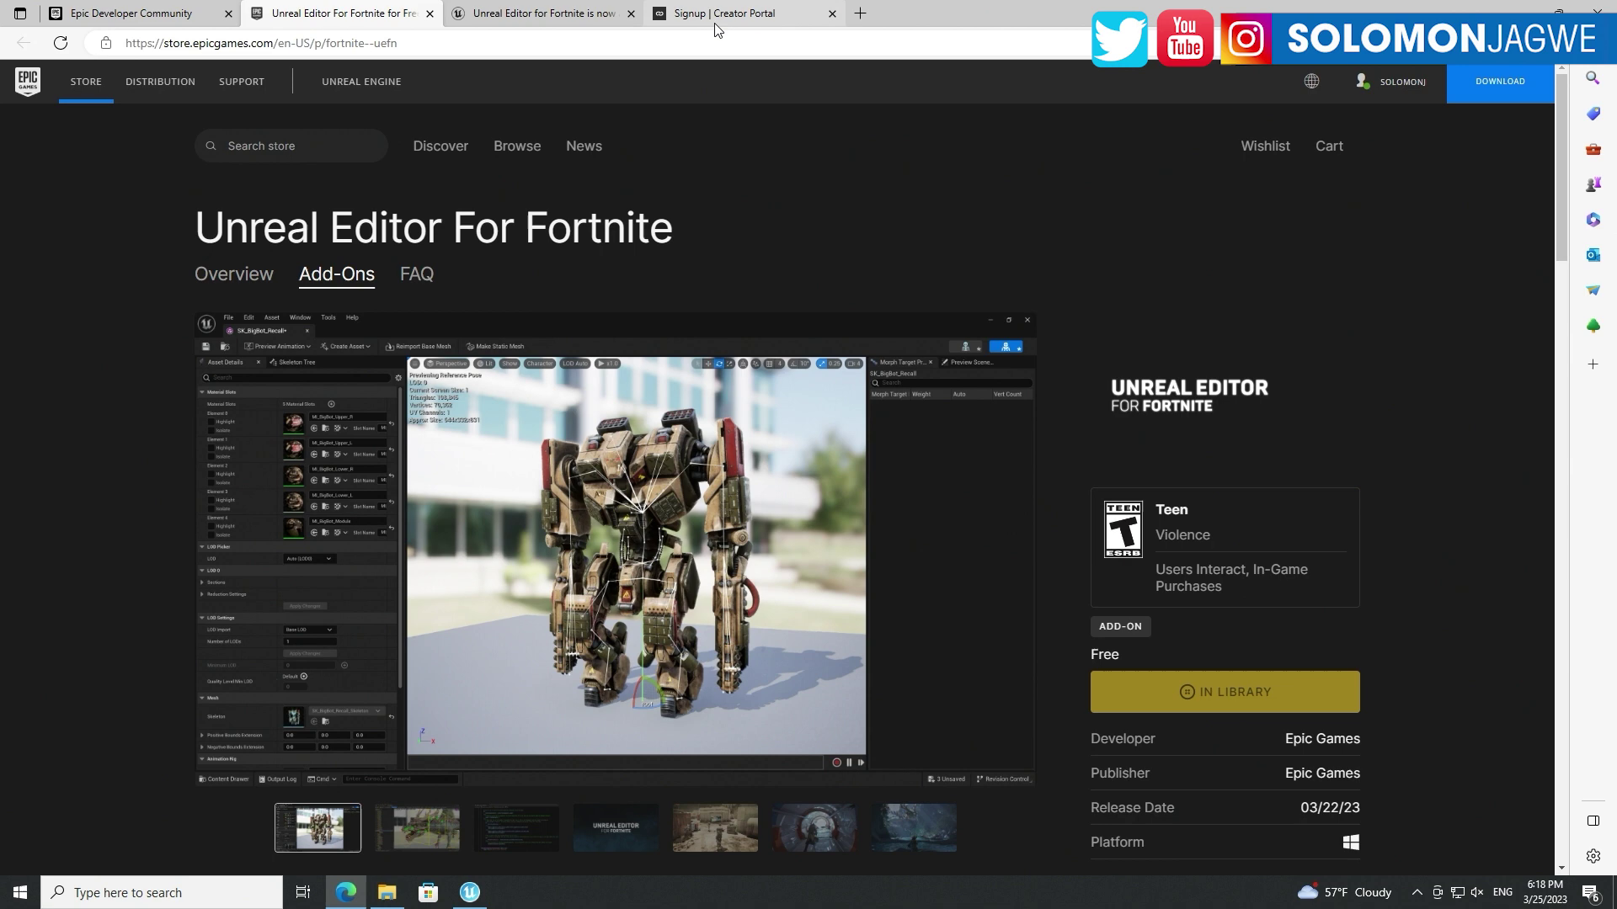
{"action": "left_click", "coordinate": [183, 18]}
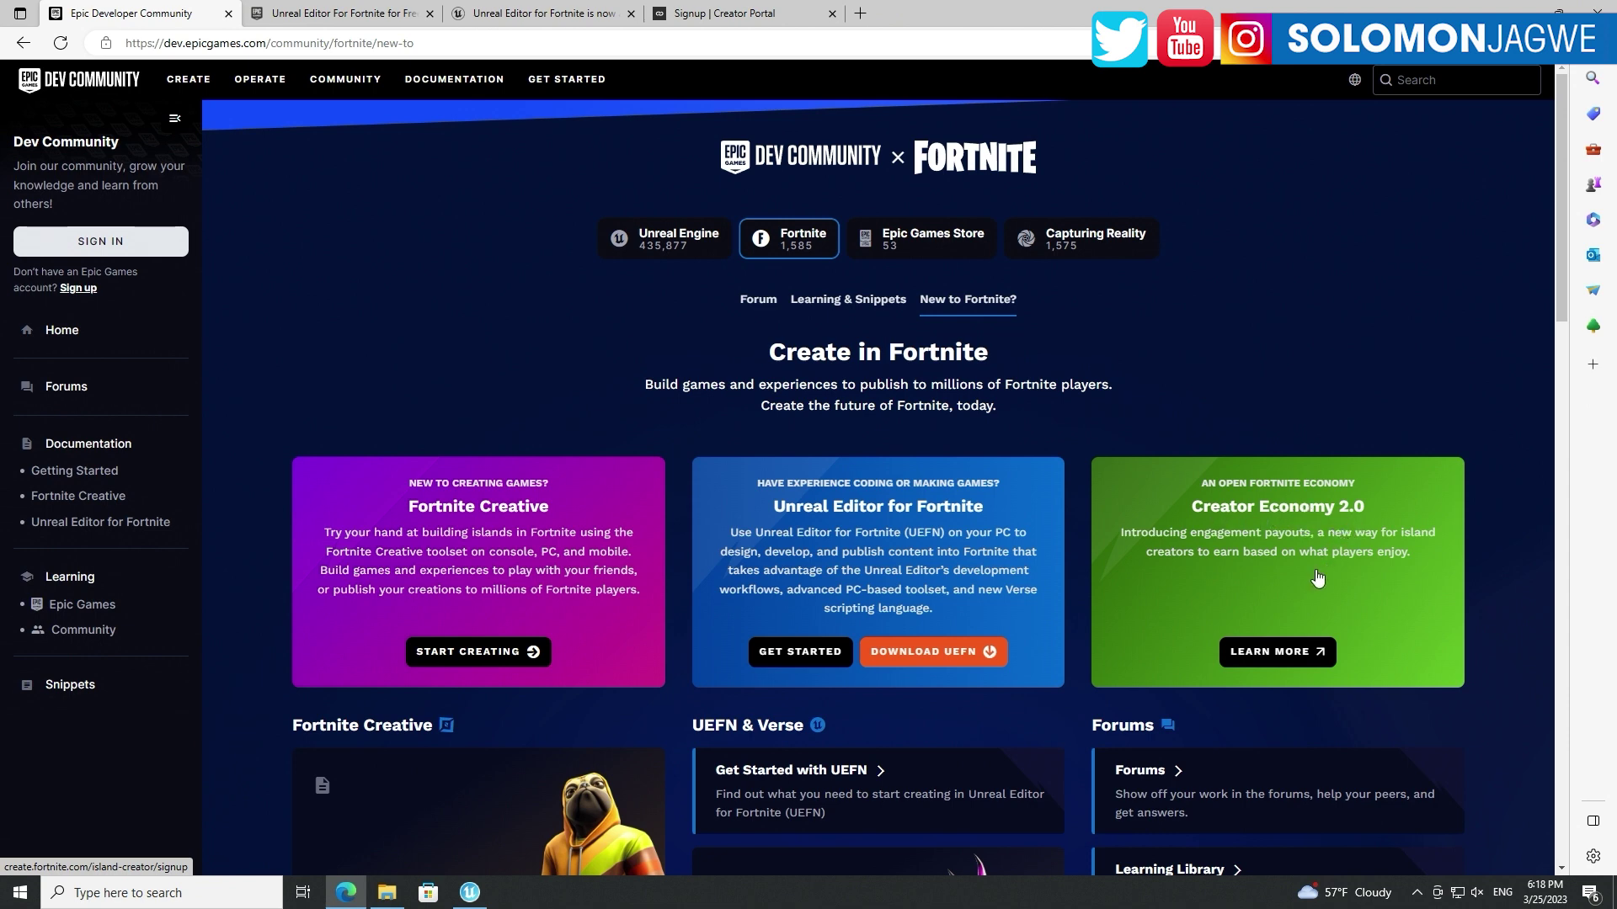
Step: Open the Creator Program overview and highlight its Tax and Payout requirements
{"action": "left_click", "coordinate": [1276, 662]}
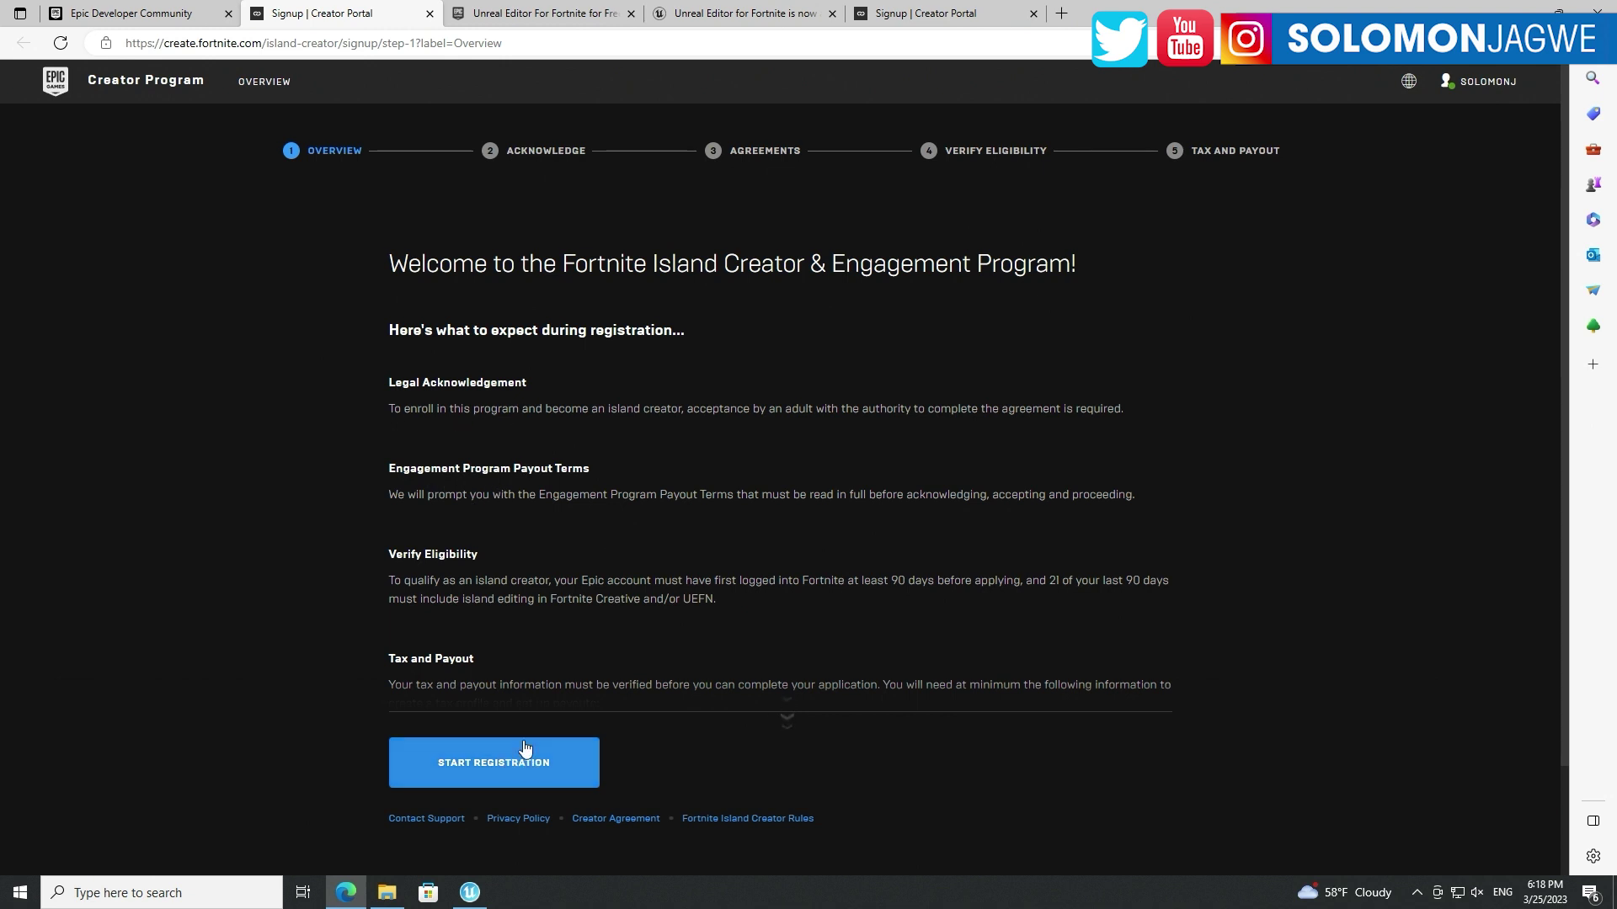
{"action": "scroll", "coordinate": [526, 669], "scroll_direction": "down", "scroll_amount": 2}
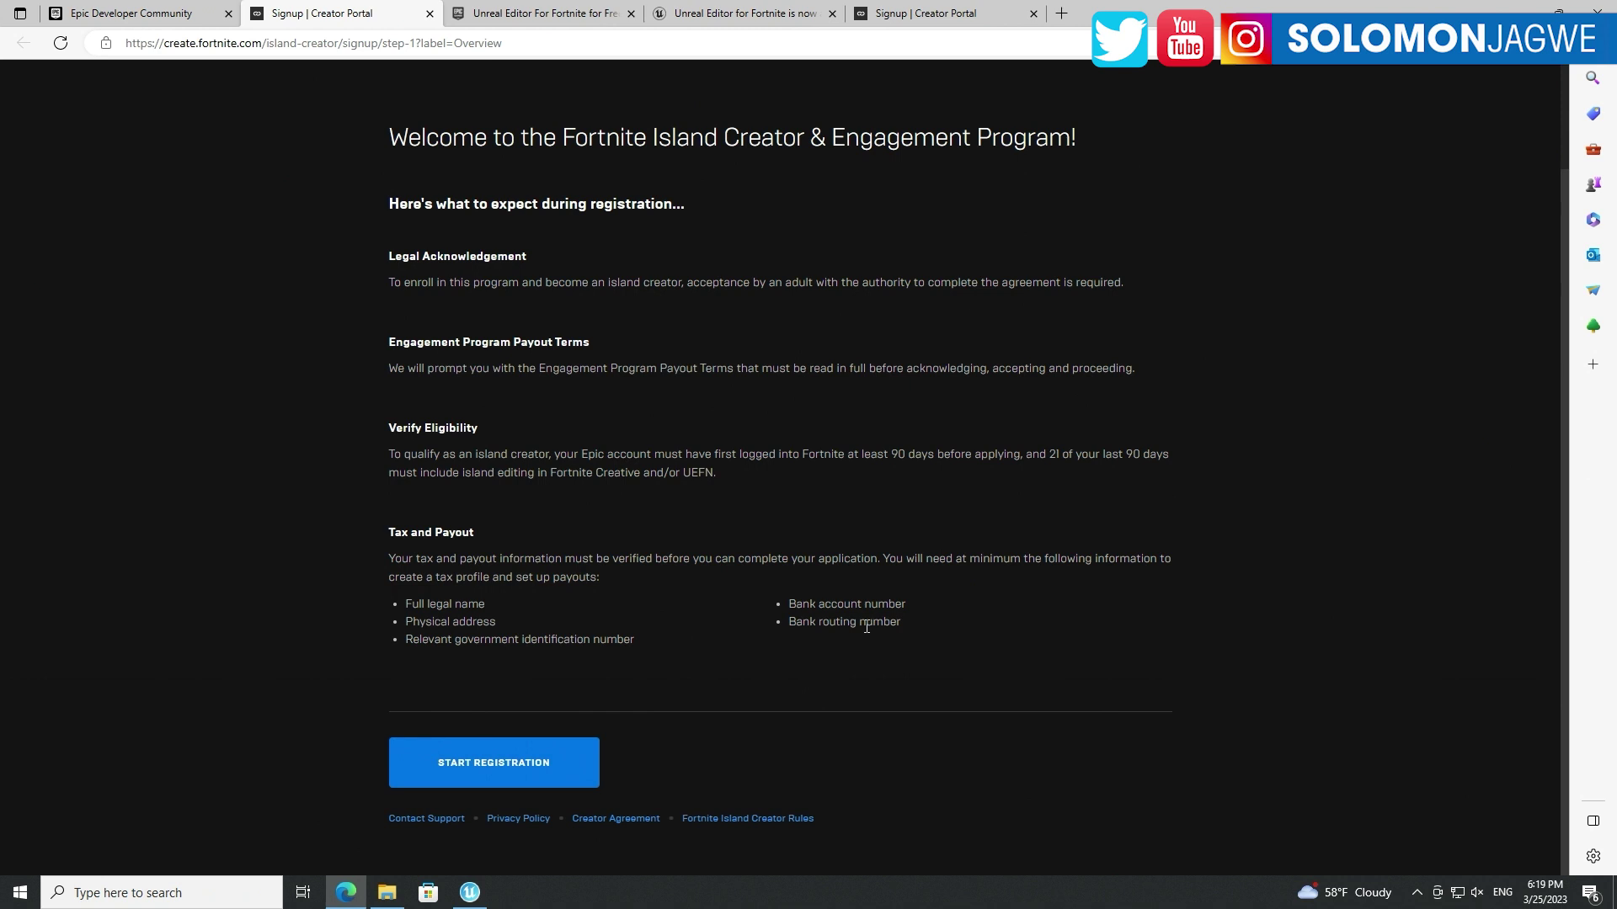
{"action": "left_click_drag", "start_coordinate": [383, 534], "coordinate": [486, 527]}
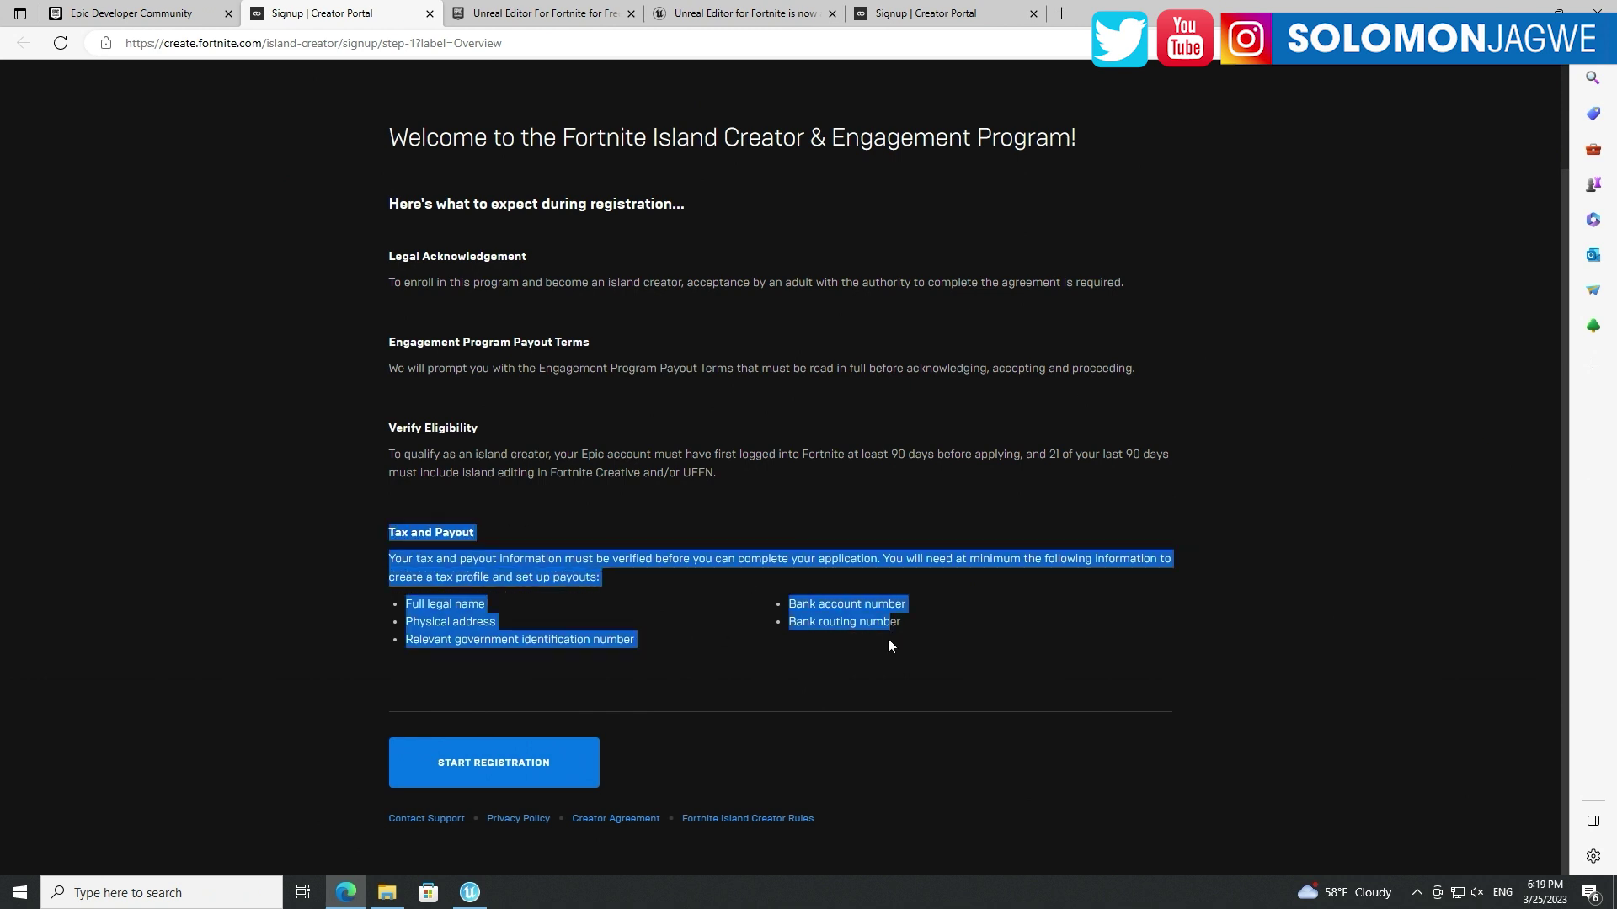
{"action": "left_click", "coordinate": [720, 616]}
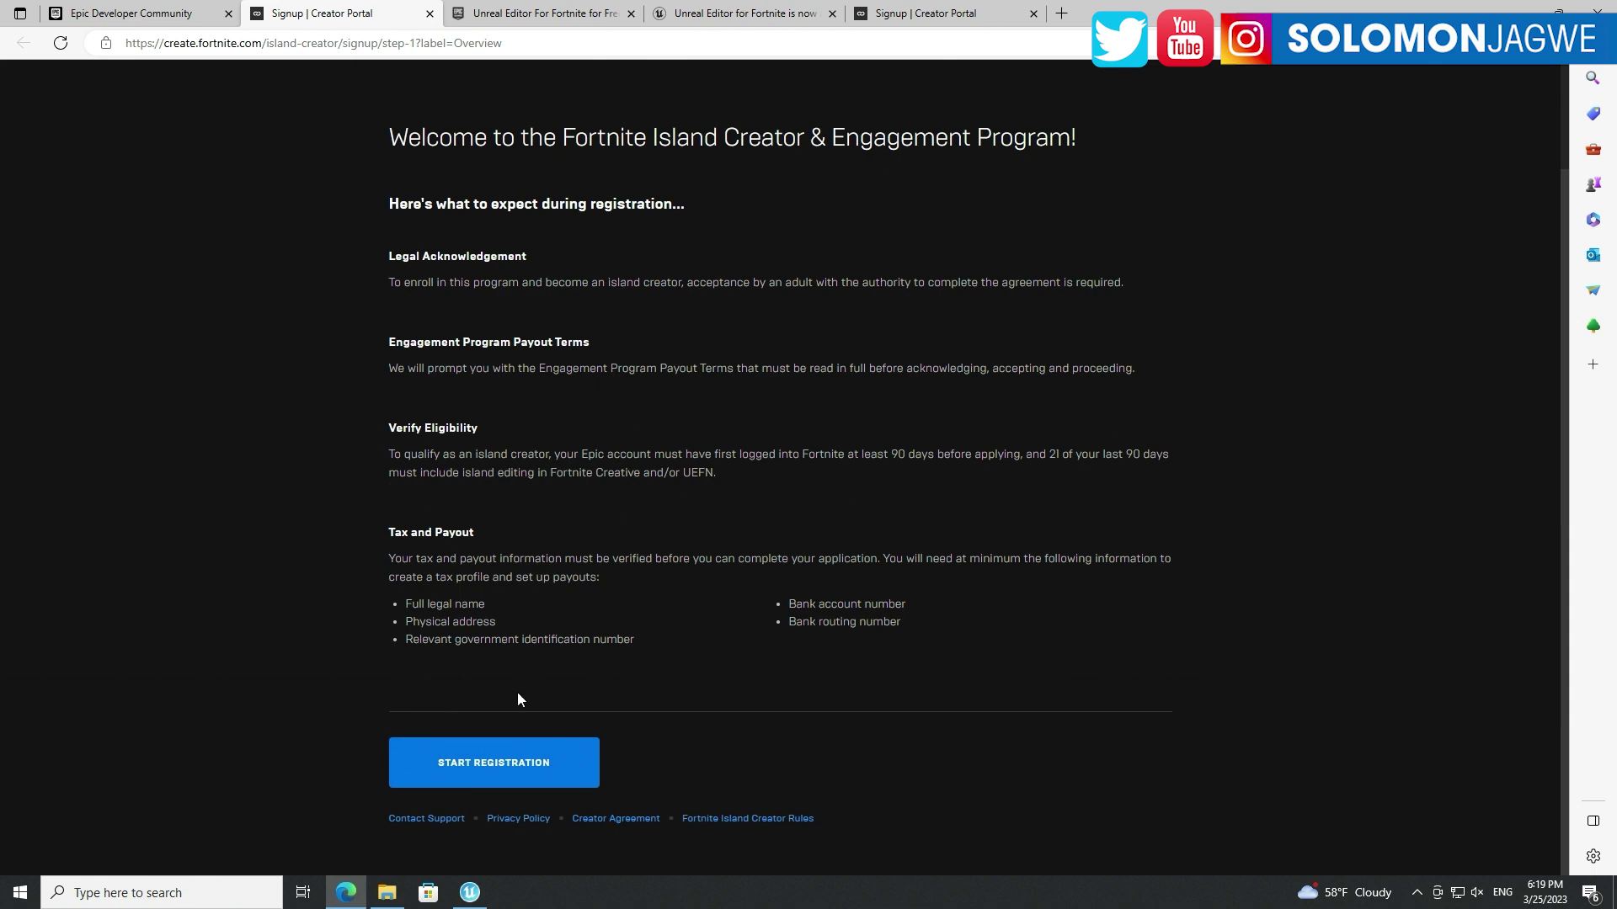
Step: Attempt Creator Program registration twice, hit the ineligibility notice, and return to the editor
{"action": "left_click", "coordinate": [514, 768]}
{"action": "left_click", "coordinate": [515, 760]}
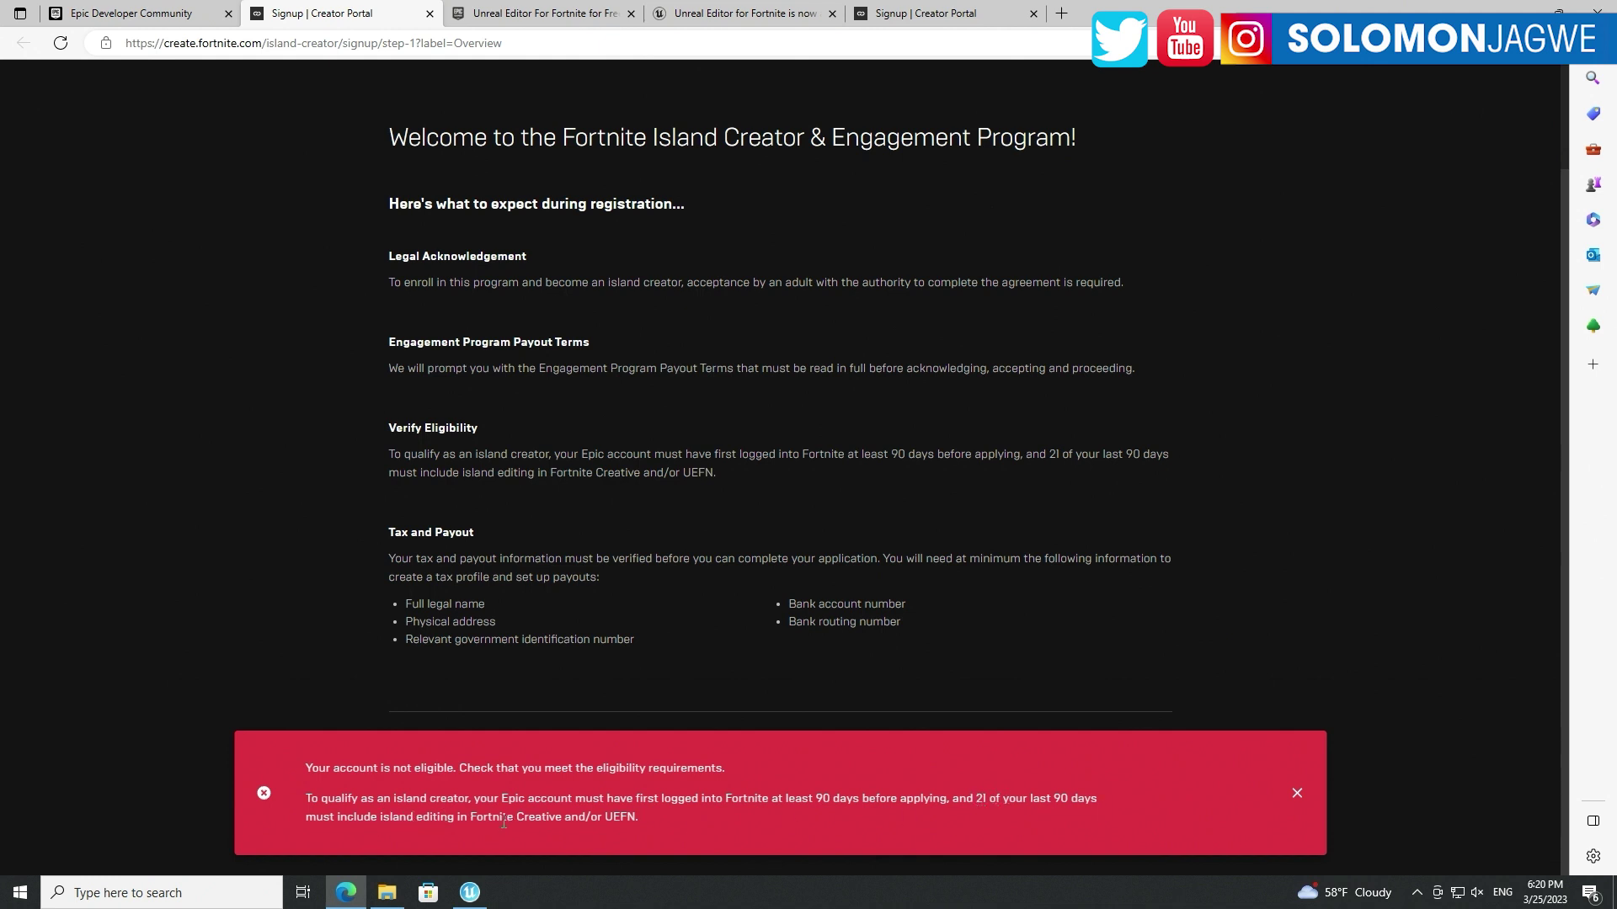
{"action": "left_click", "coordinate": [469, 892]}
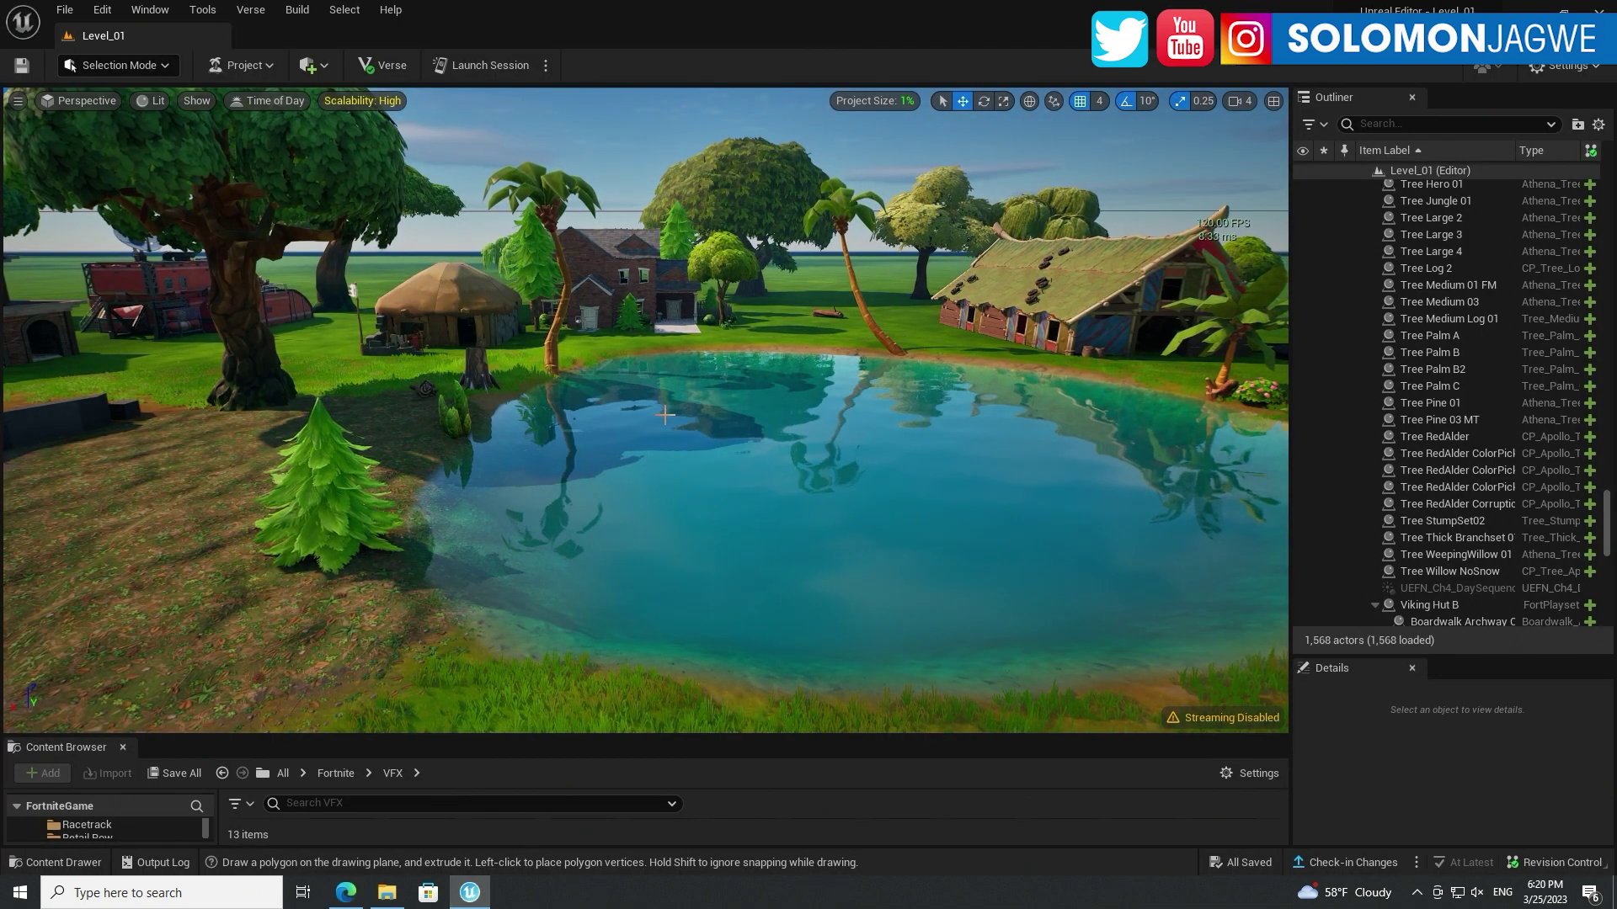
Step: Zoom in and fly the camera over the village, barn lawn and lake
{"action": "scroll", "coordinate": [758, 390], "scroll_direction": "down", "scroll_amount": 3}
{"action": "scroll", "coordinate": [725, 393], "scroll_direction": "down", "scroll_amount": 3}
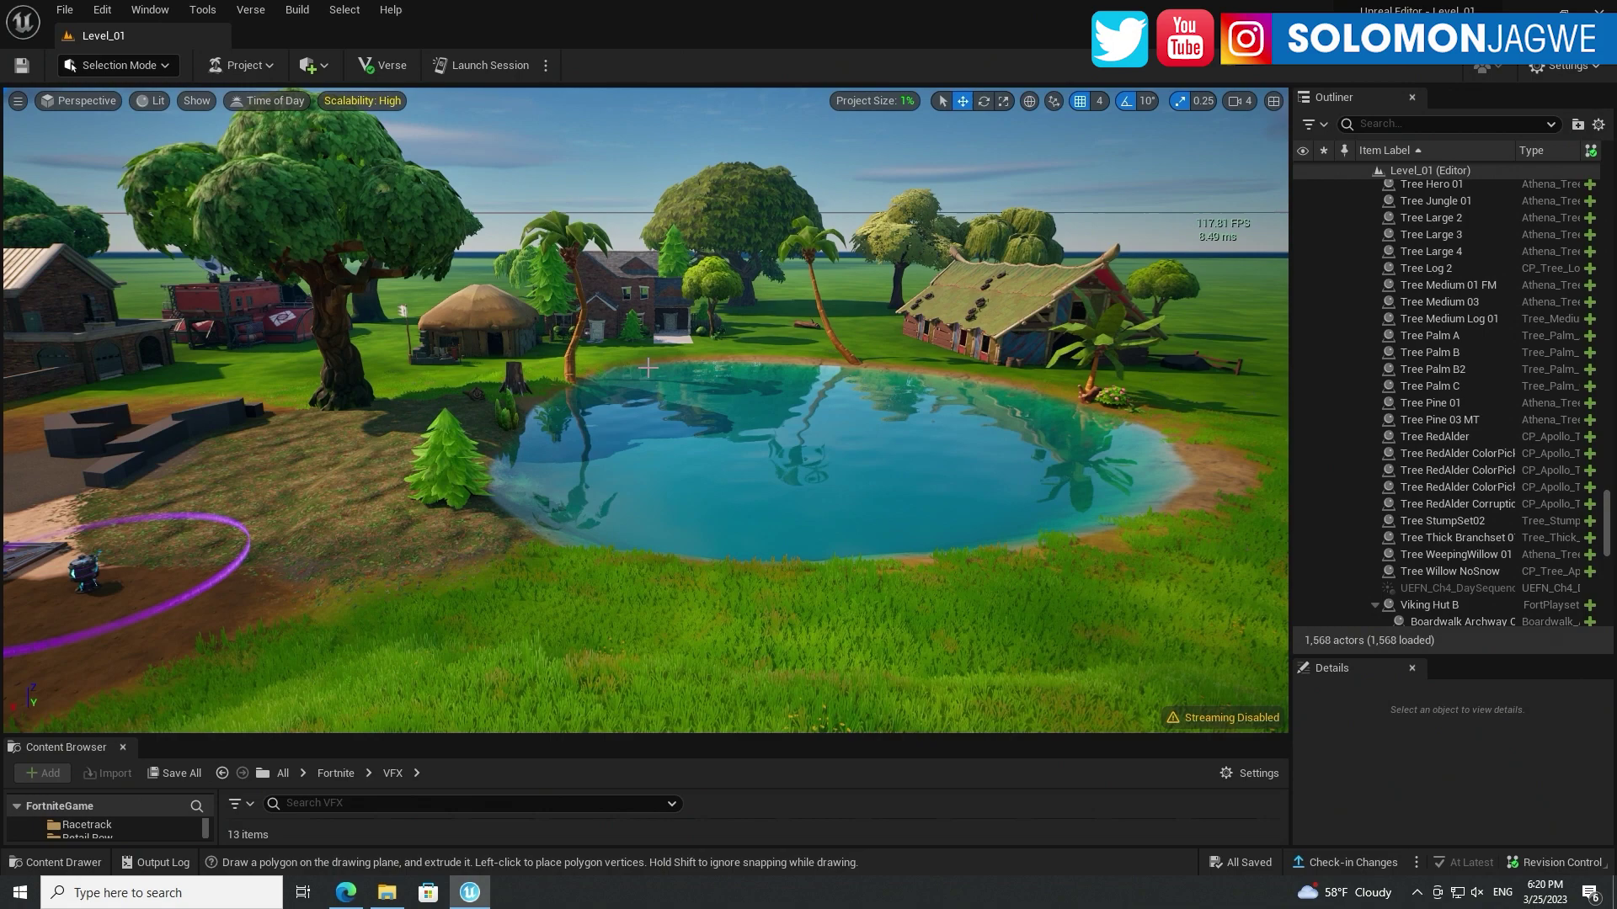
{"action": "scroll", "coordinate": [691, 394], "scroll_direction": "down", "scroll_amount": 3}
{"action": "scroll", "coordinate": [647, 396], "scroll_direction": "down", "scroll_amount": 3}
{"action": "mouse_move", "coordinate": [646, 397]}
{"action": "right_mouse_down"}
{"action": "mouse_move", "coordinate": [471, 404]}
{"action": "mouse_move", "coordinate": [621, 340]}
{"action": "mouse_move", "coordinate": [495, 327]}
{"action": "mouse_move", "coordinate": [391, 512]}
{"action": "right_mouse_up"}
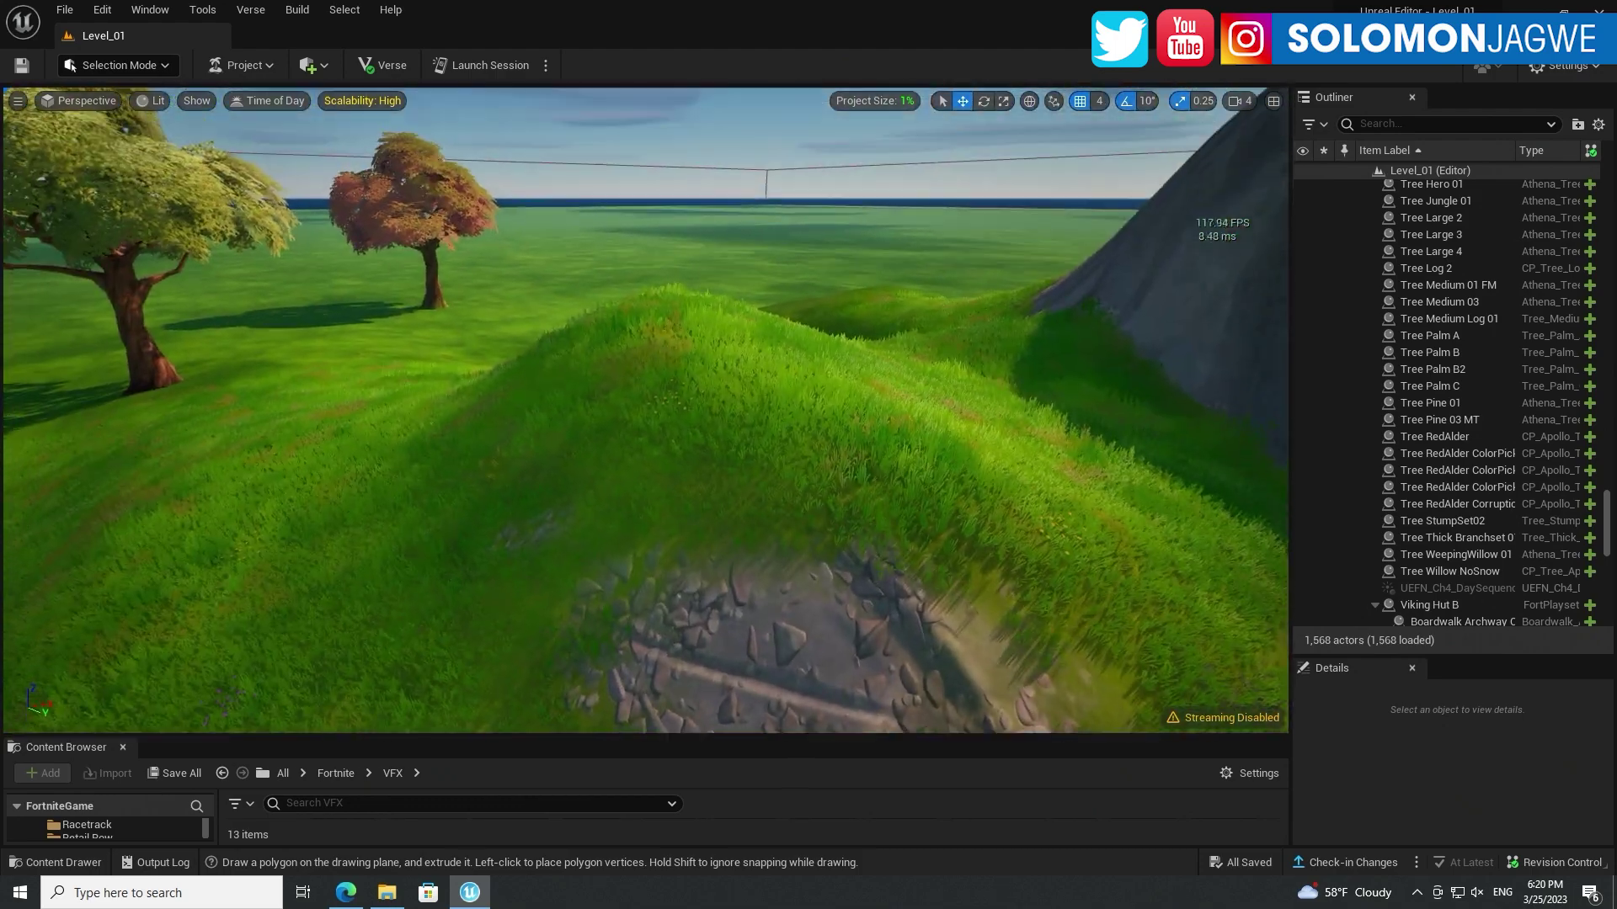
{"action": "right_click_drag", "start_coordinate": [815, 429], "coordinate": [815, 429]}
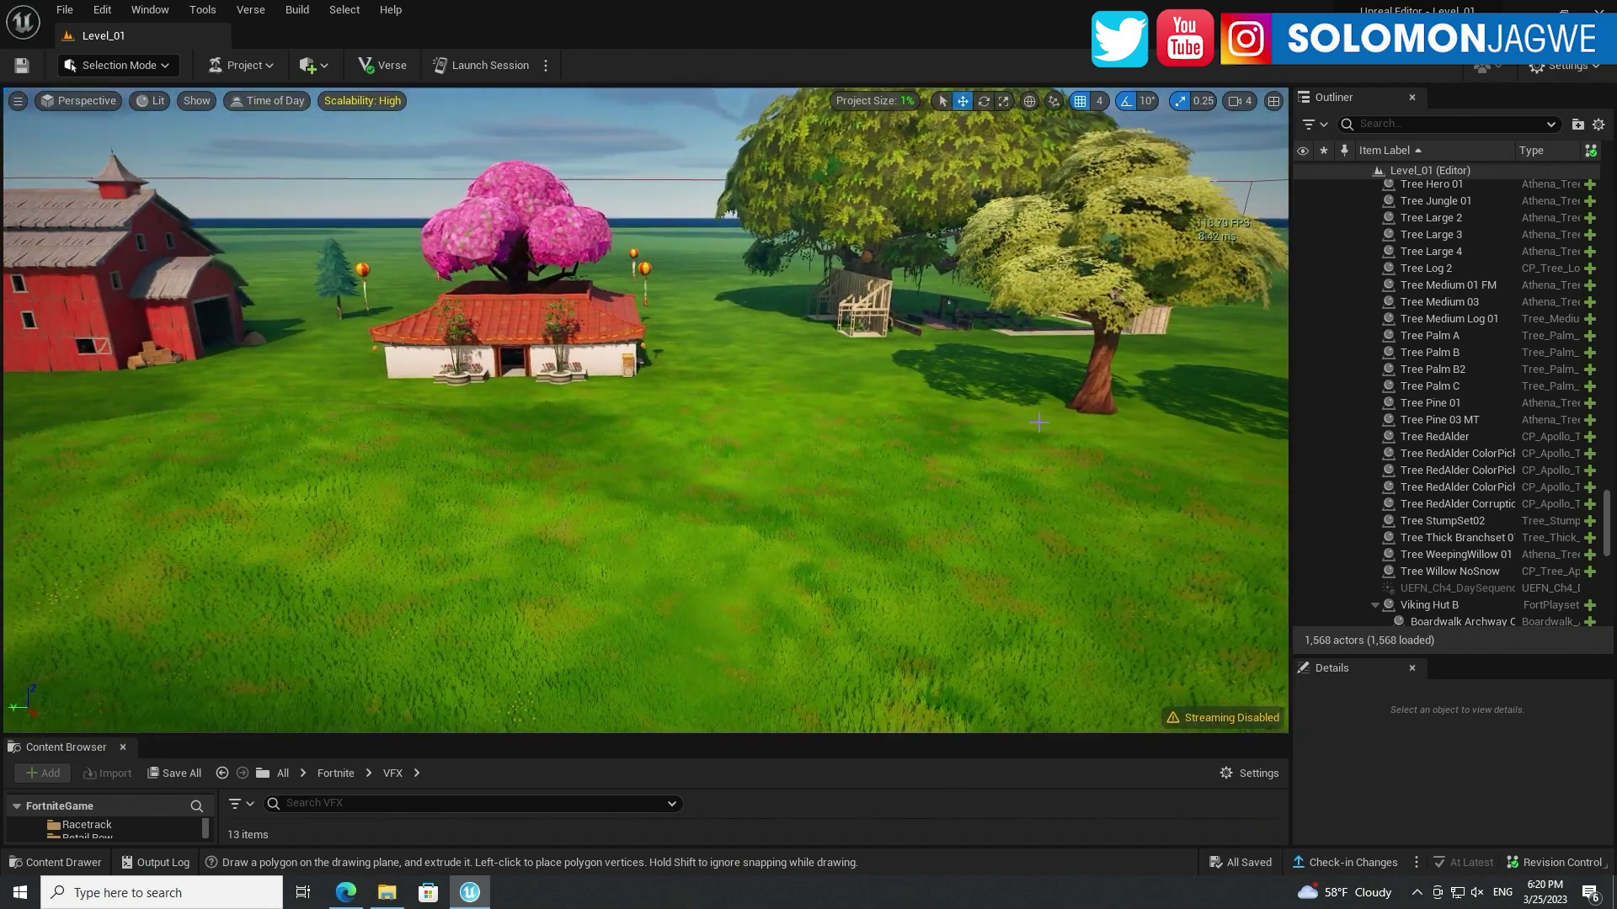
{"action": "right_click_drag", "start_coordinate": [993, 405], "coordinate": [1007, 415]}
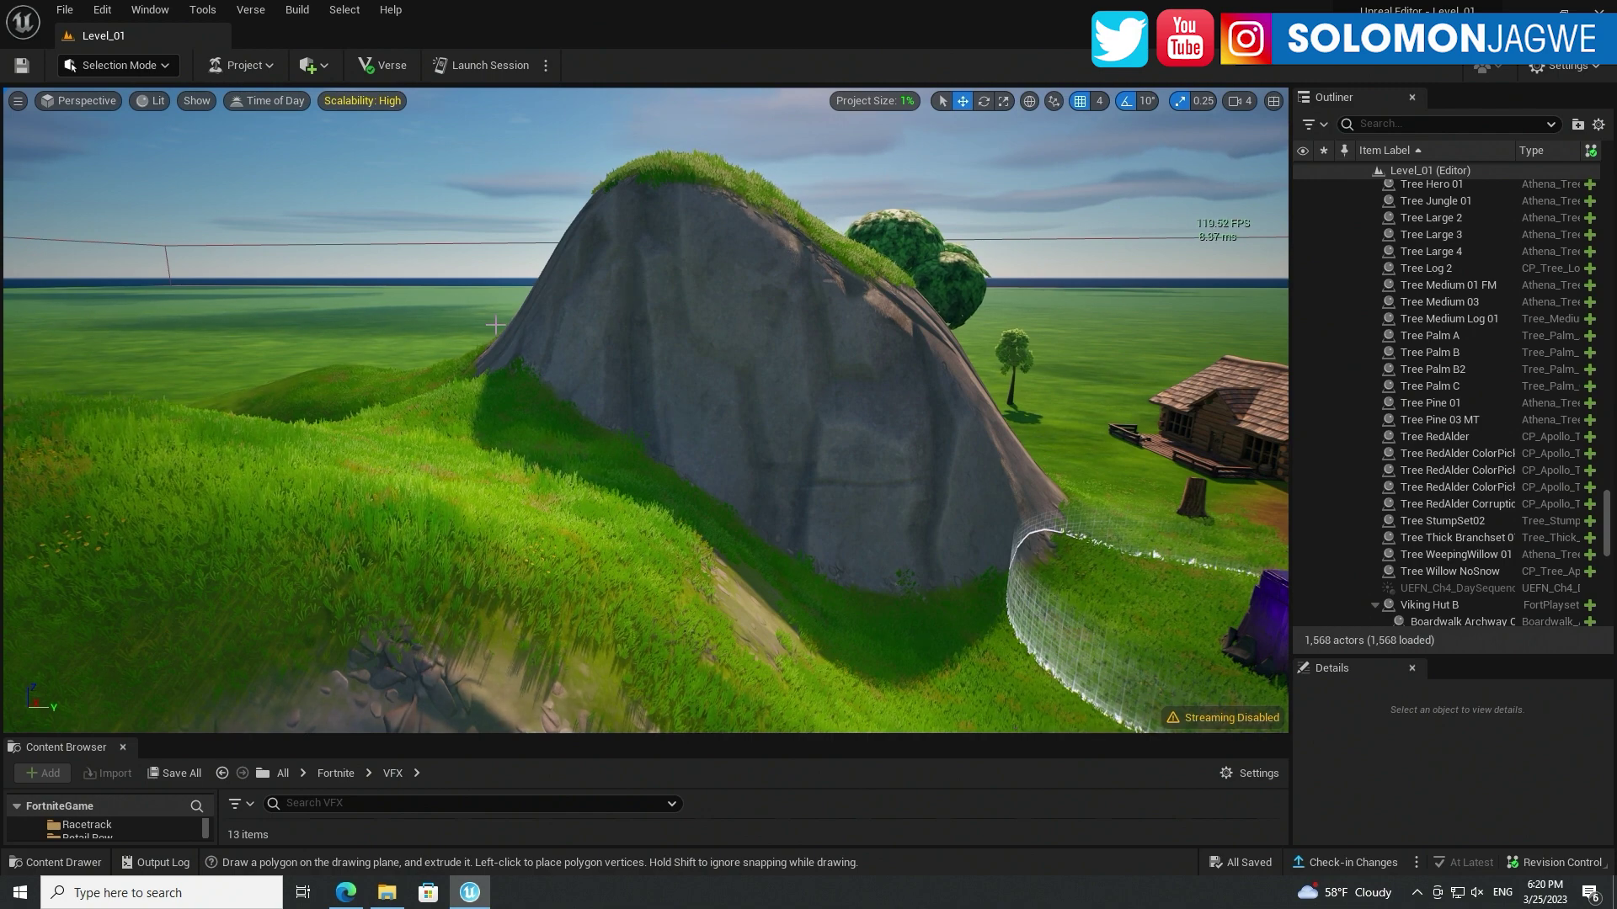
Step: Fly from the rock hill past the trees, barn and pink-tree house, ending at the pond
{"action": "right_click_drag", "start_coordinate": [495, 325], "coordinate": [570, 297]}
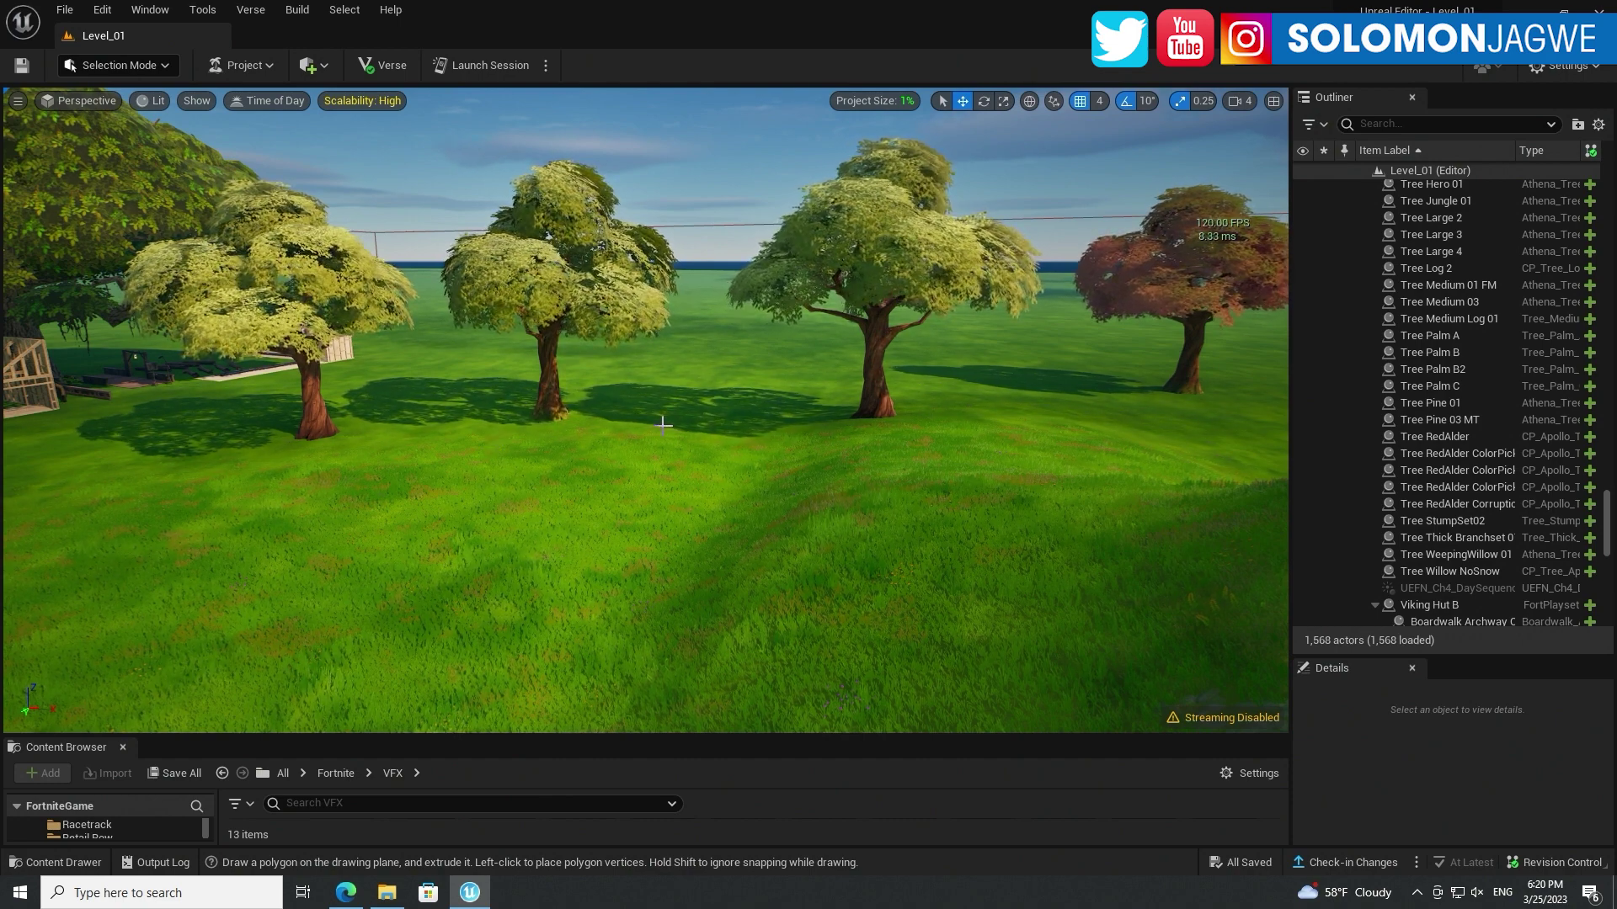
{"action": "right_click_drag", "start_coordinate": [662, 423], "coordinate": [539, 421]}
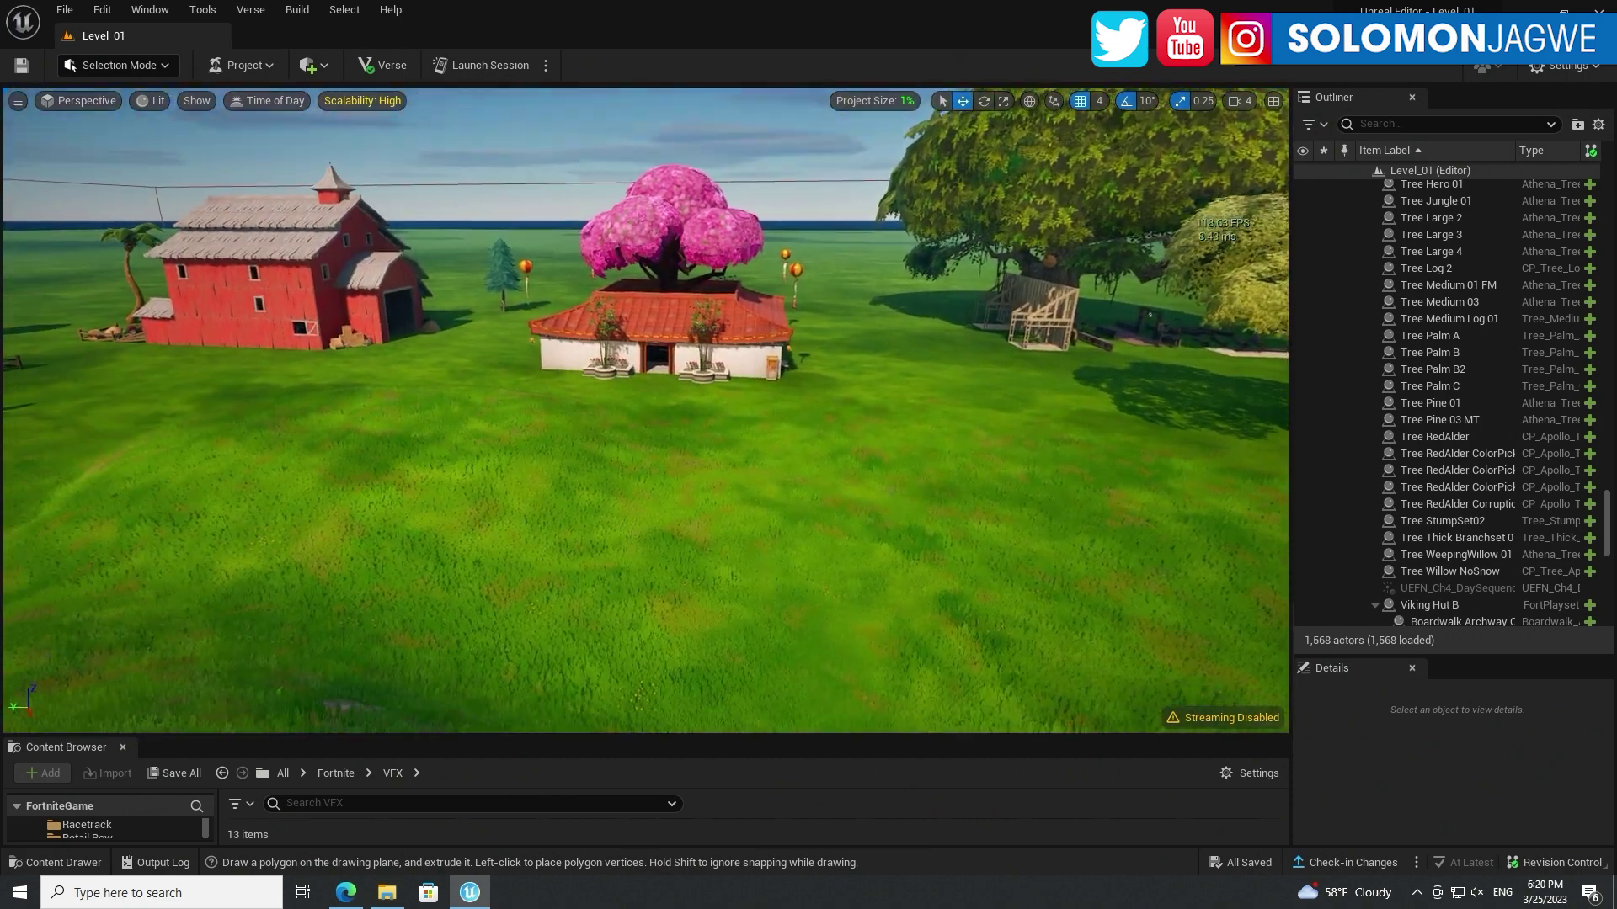
{"action": "right_click_drag", "start_coordinate": [944, 350], "coordinate": [944, 350]}
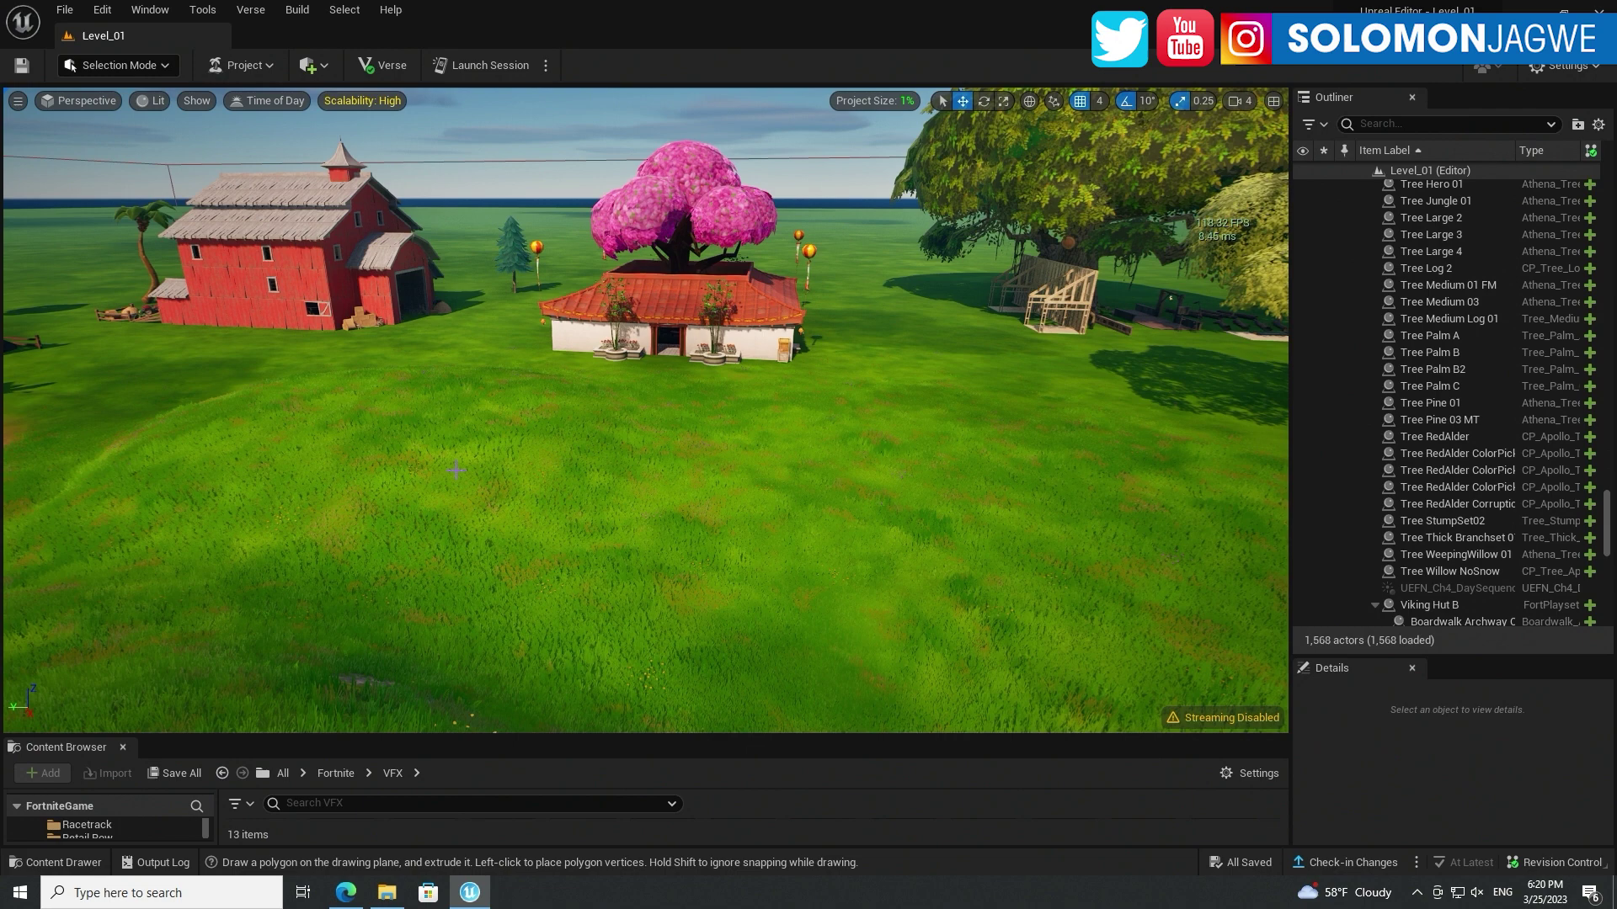
{"action": "right_click_drag", "start_coordinate": [455, 469], "coordinate": [455, 469]}
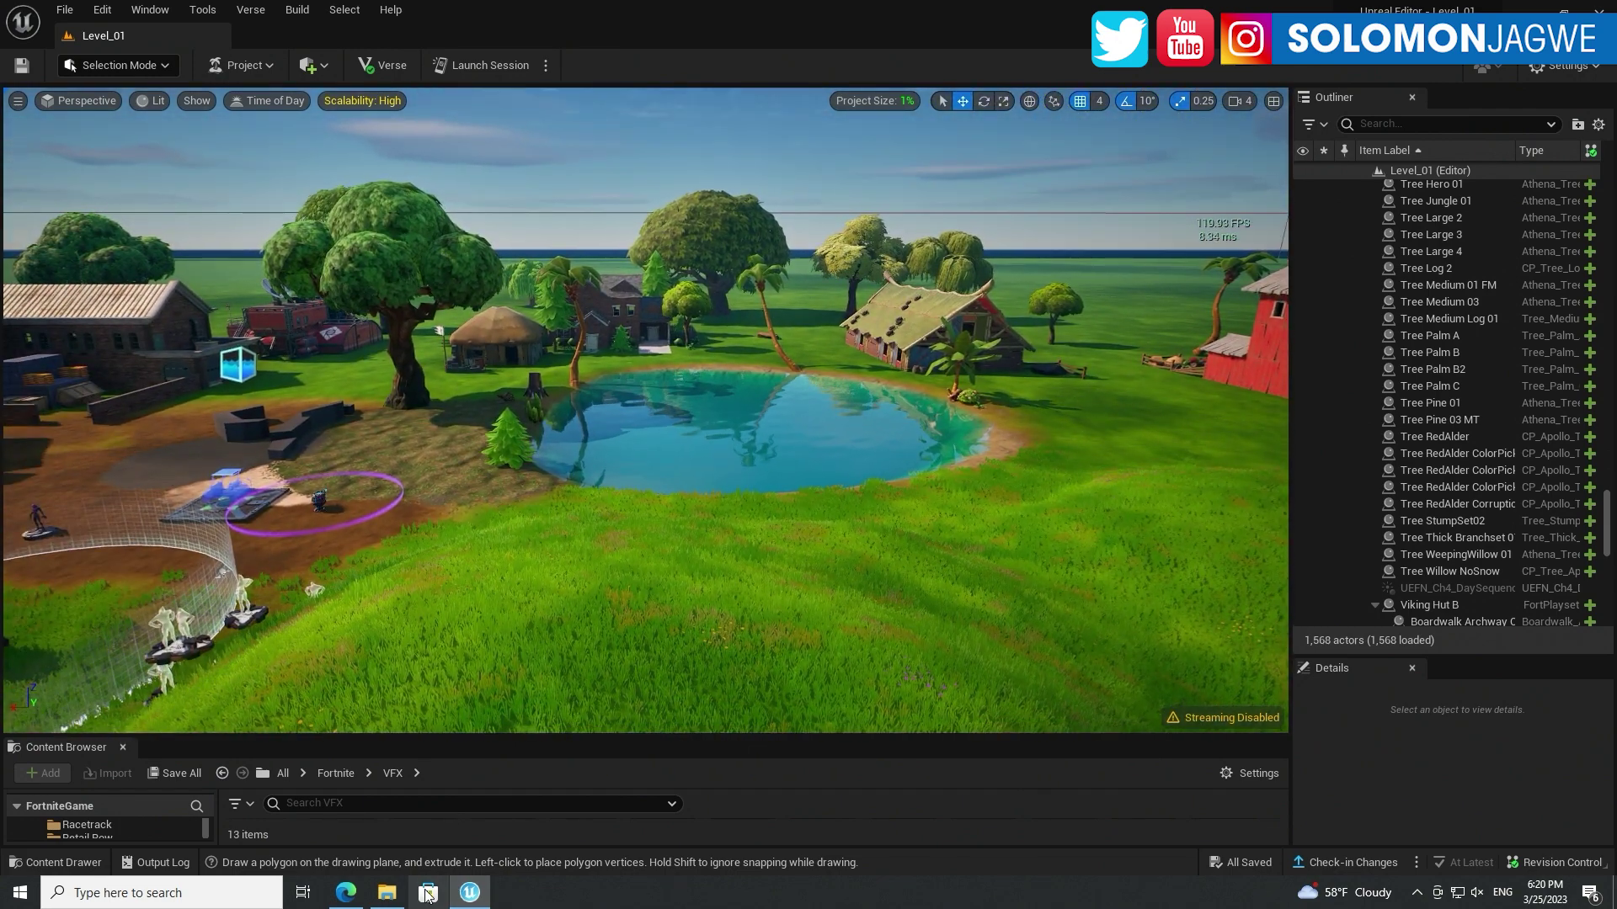
Step: Revisit the signup page and UEFN beta blog post, closing the leftover editor tabs
{"action": "left_click", "coordinate": [345, 892]}
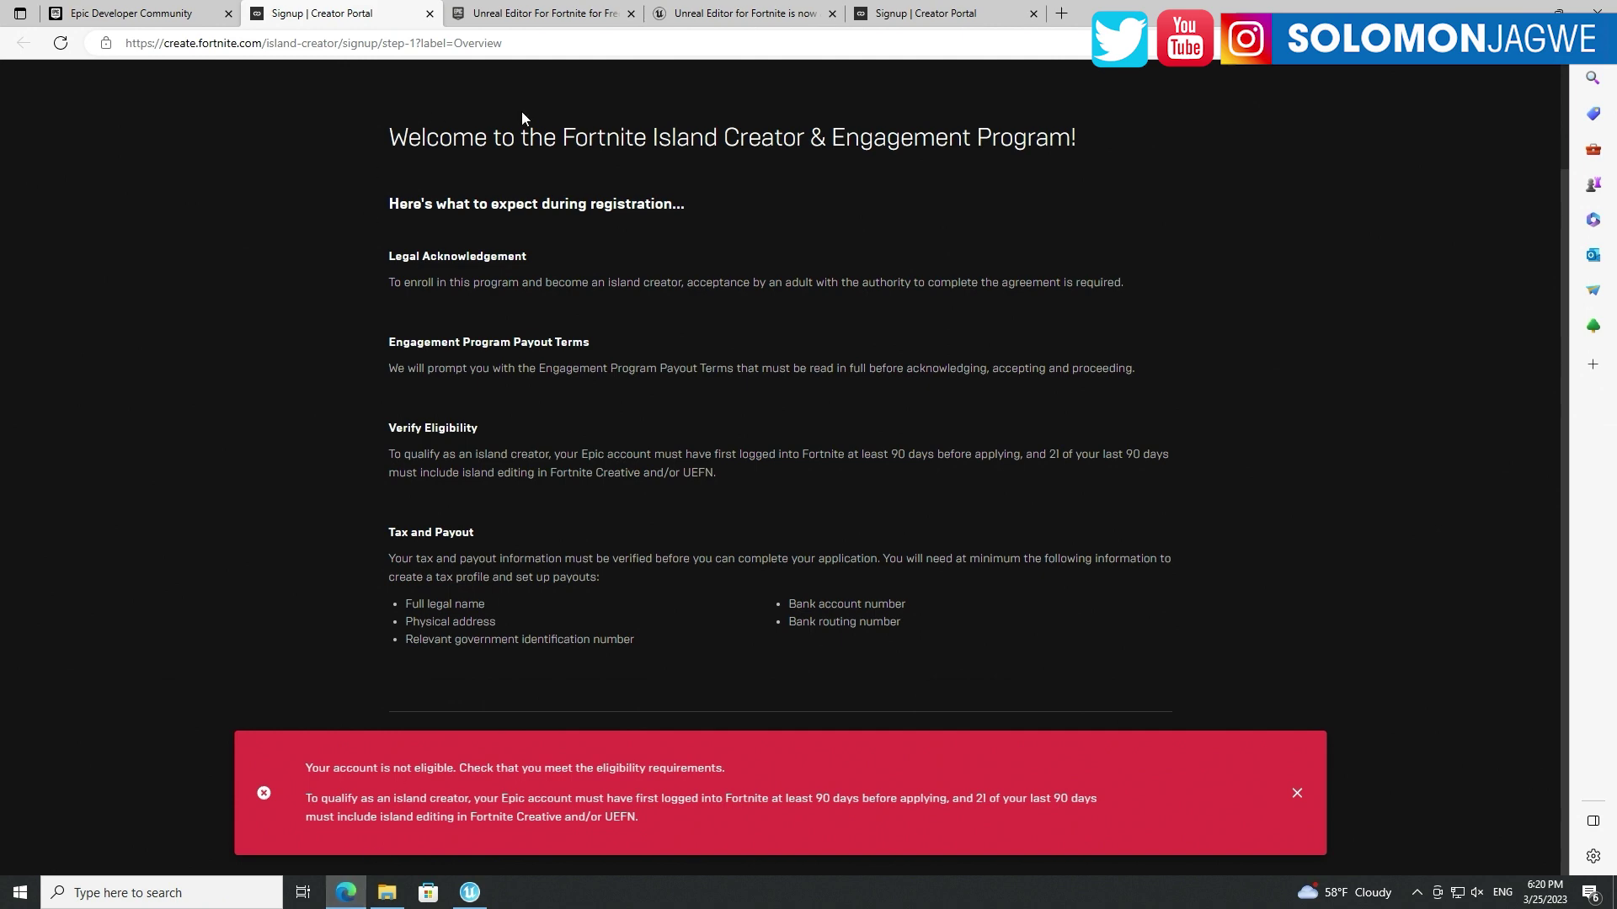
{"action": "left_click", "coordinate": [777, 17]}
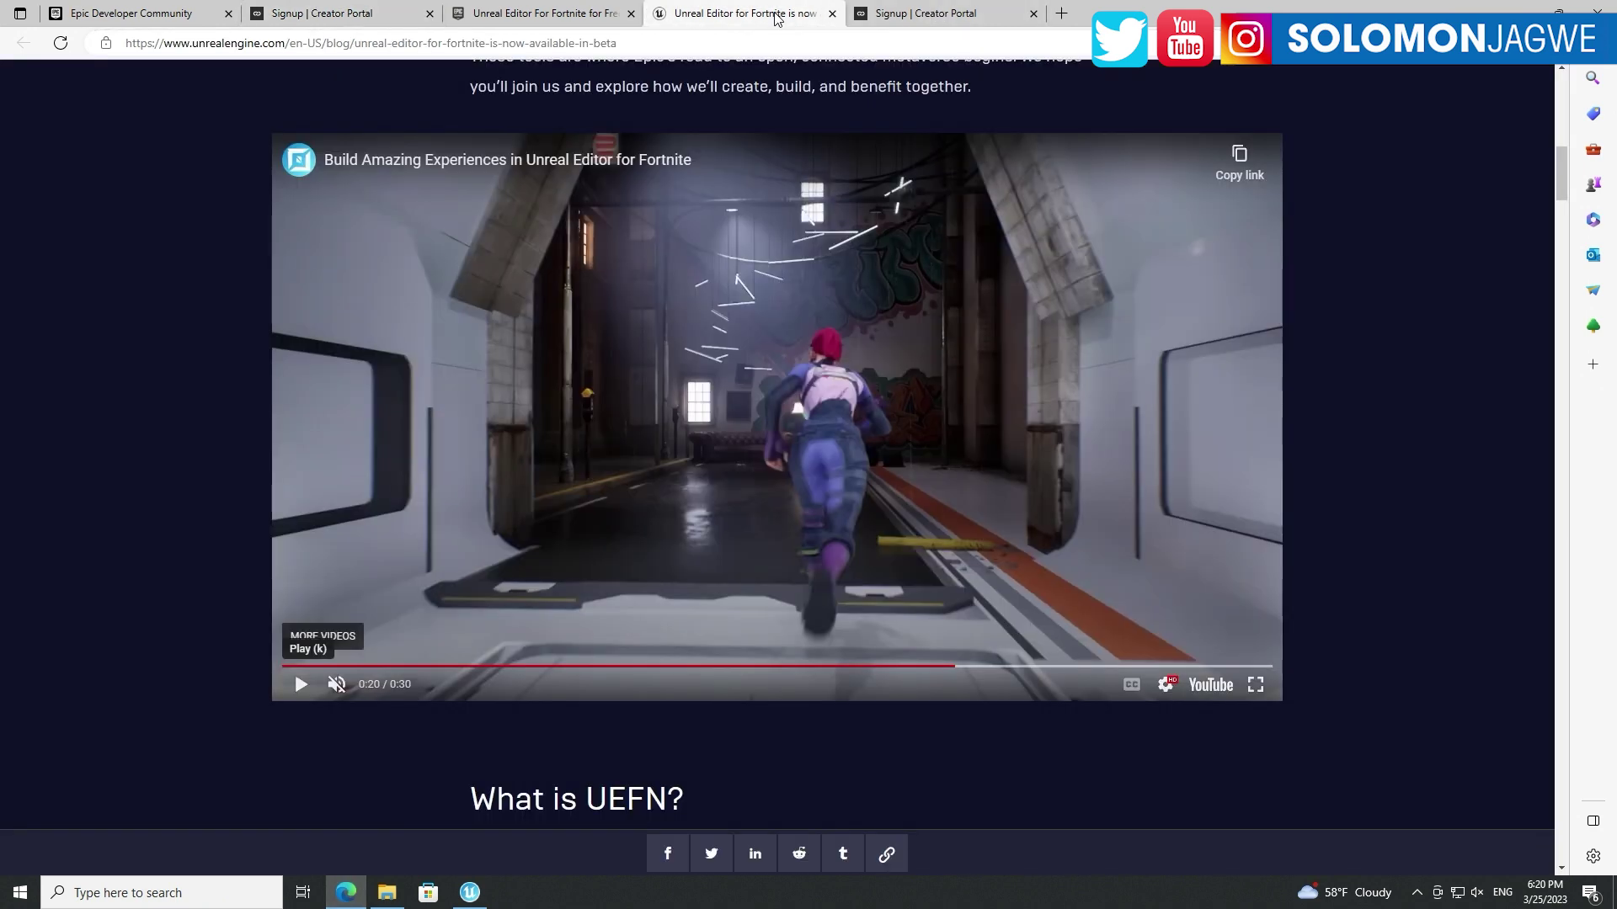
{"action": "left_click", "coordinate": [630, 13]}
{"action": "left_click", "coordinate": [392, 23]}
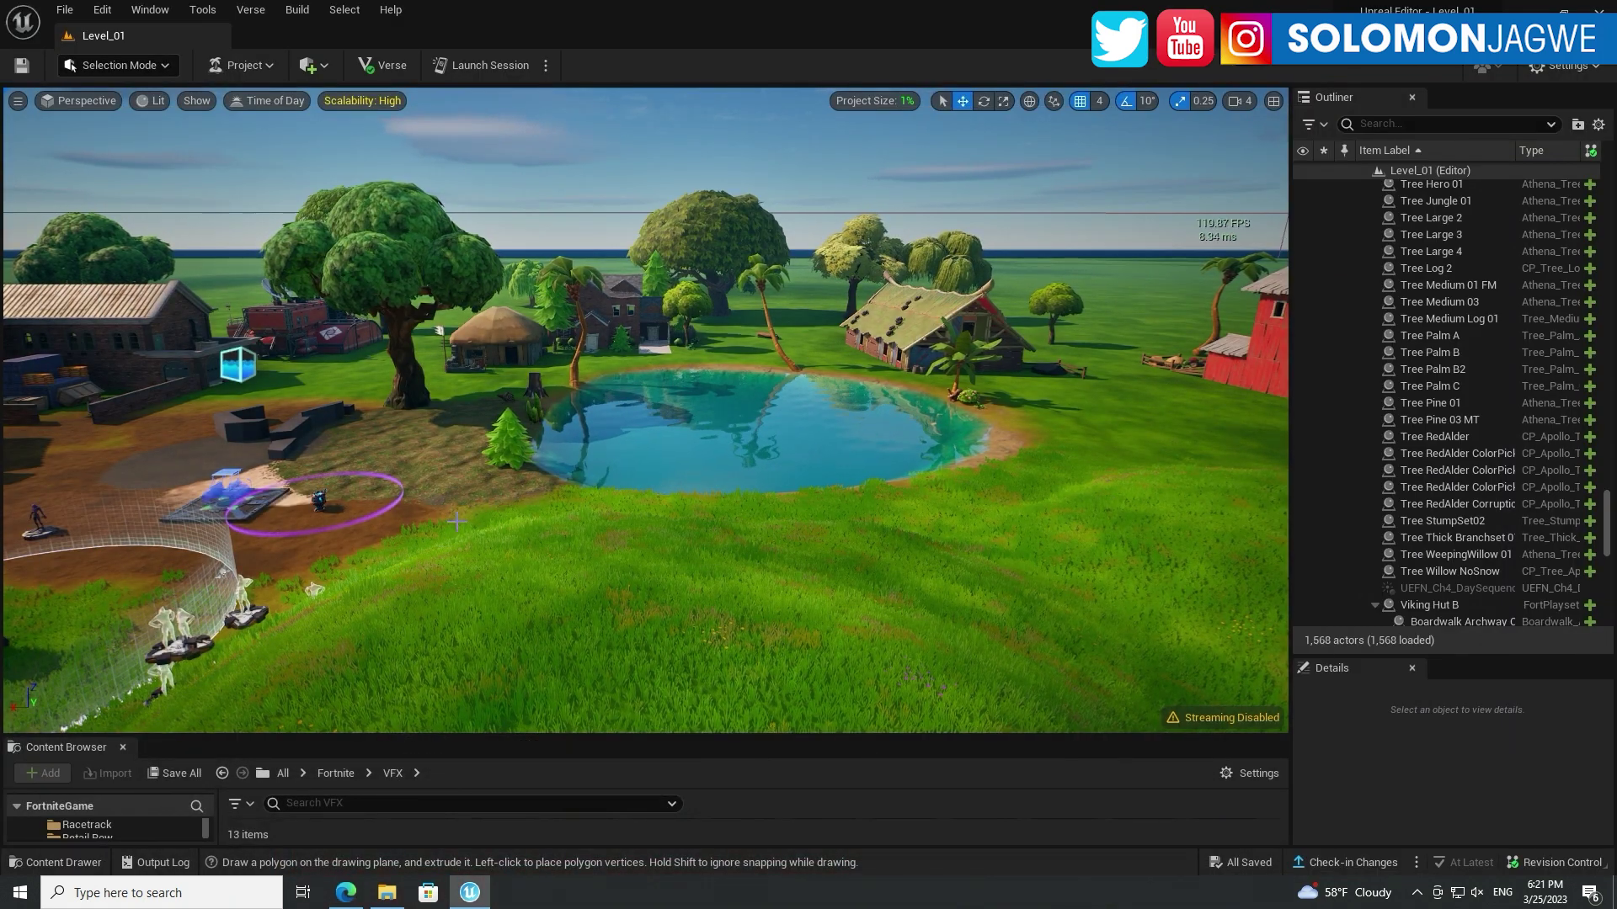
Step: Centre the view on the farm buildings and launch a live Fortnite session of the island
{"action": "right_click_drag", "start_coordinate": [494, 551], "coordinate": [375, 197]}
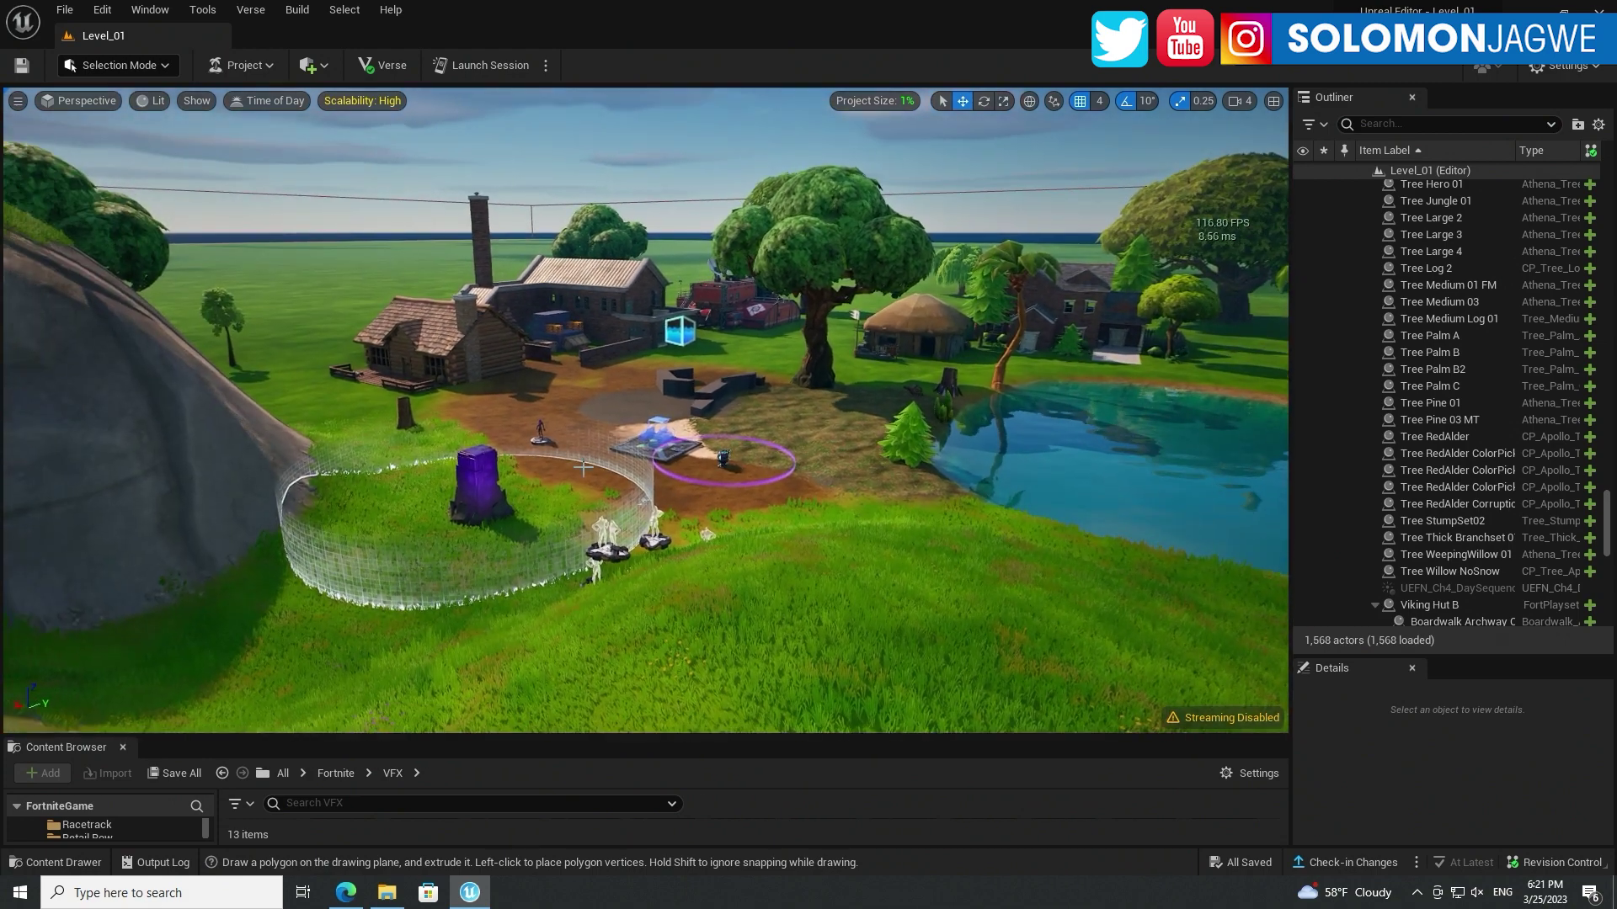
{"action": "left_click", "coordinate": [488, 64]}
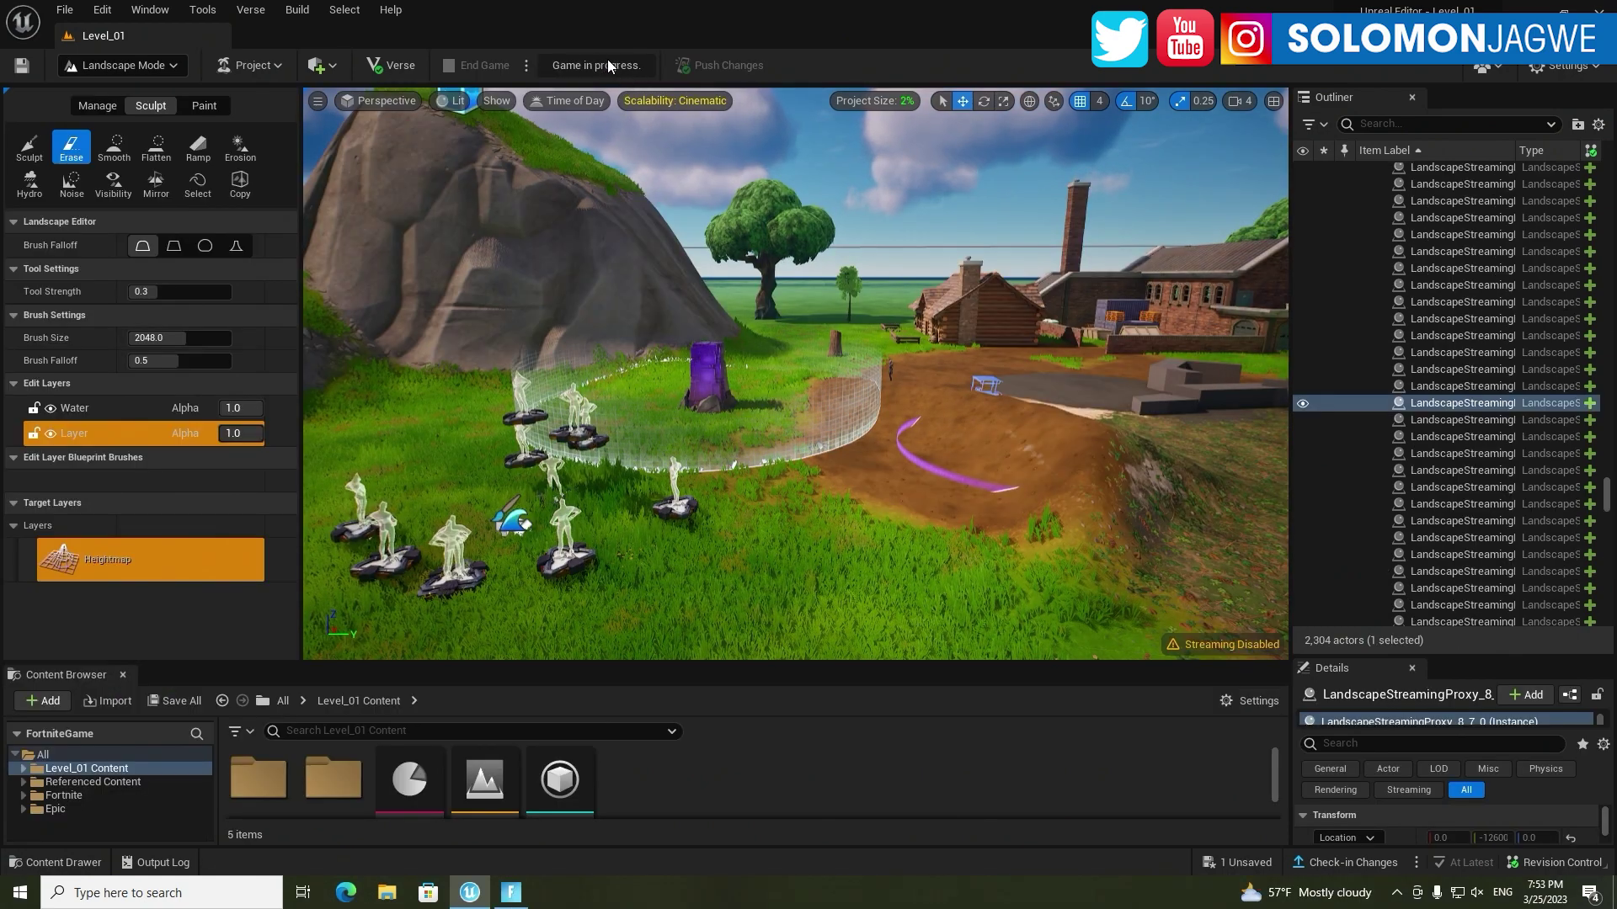
Step: Switch to the Fortnite window and run the character around the spawn area
{"action": "key", "text": "alt+Tab"}
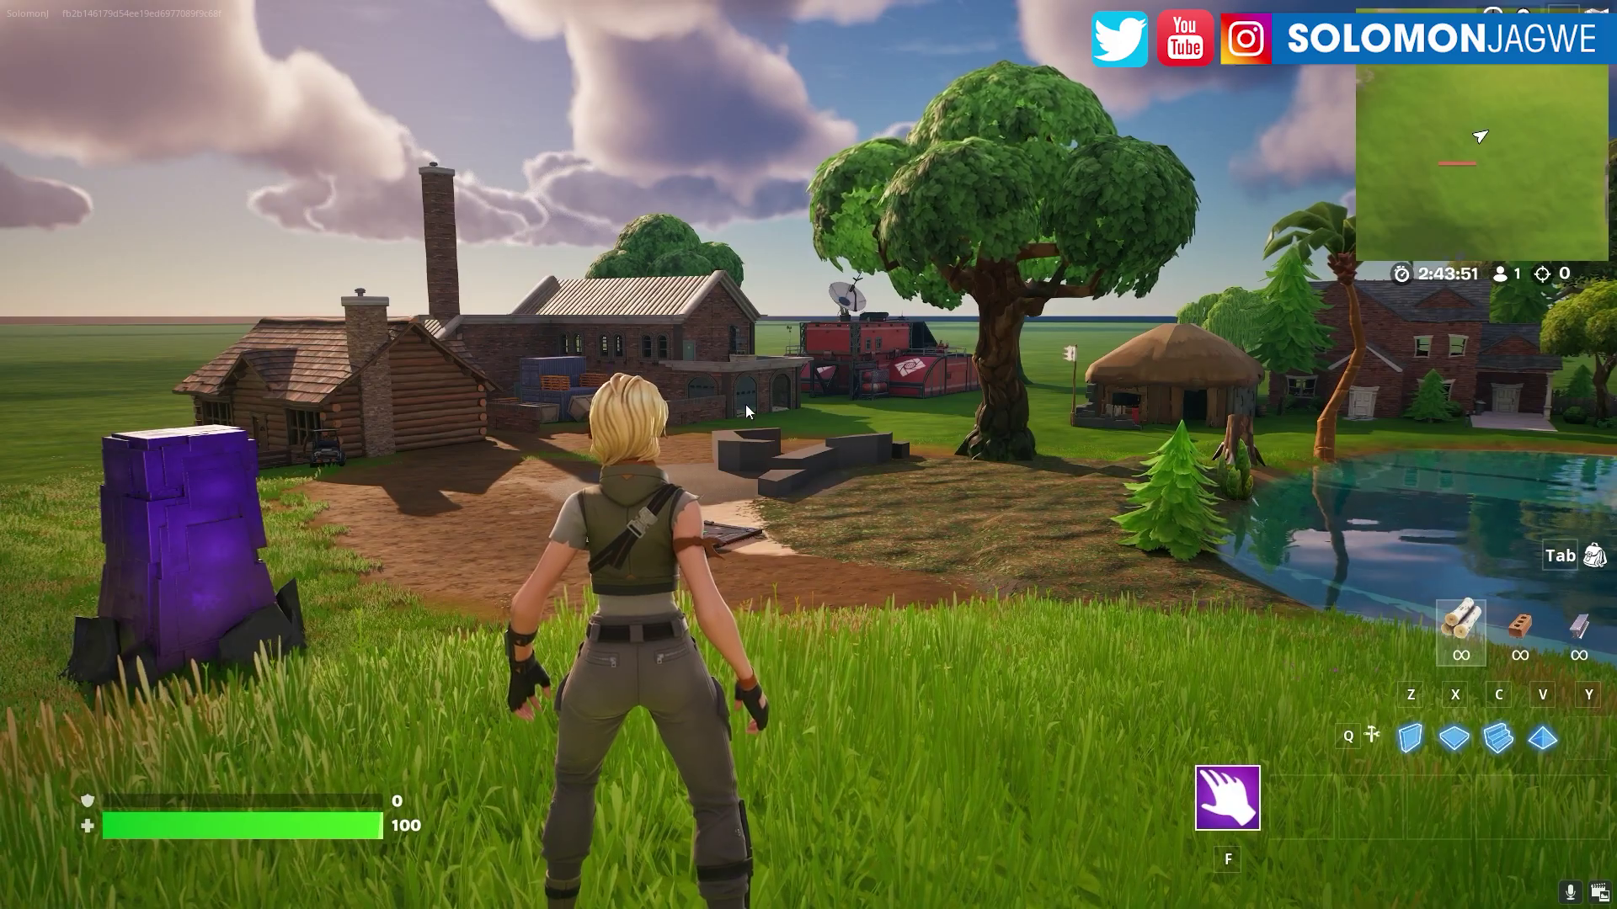
{"action": "key", "text": "w"}
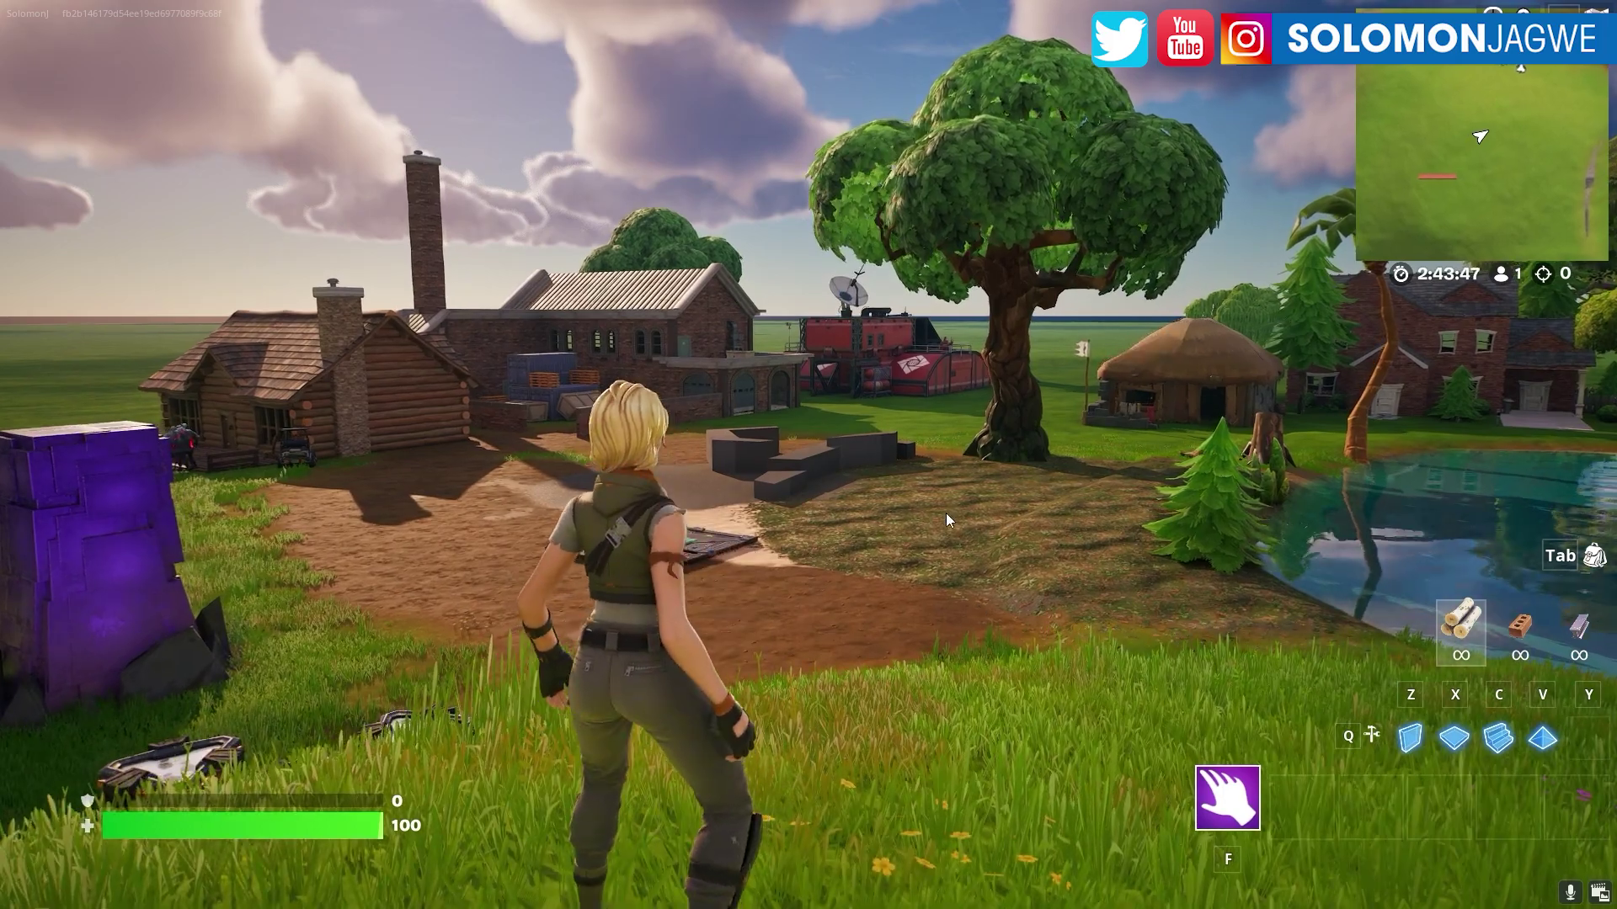
{"action": "key", "text": "w"}
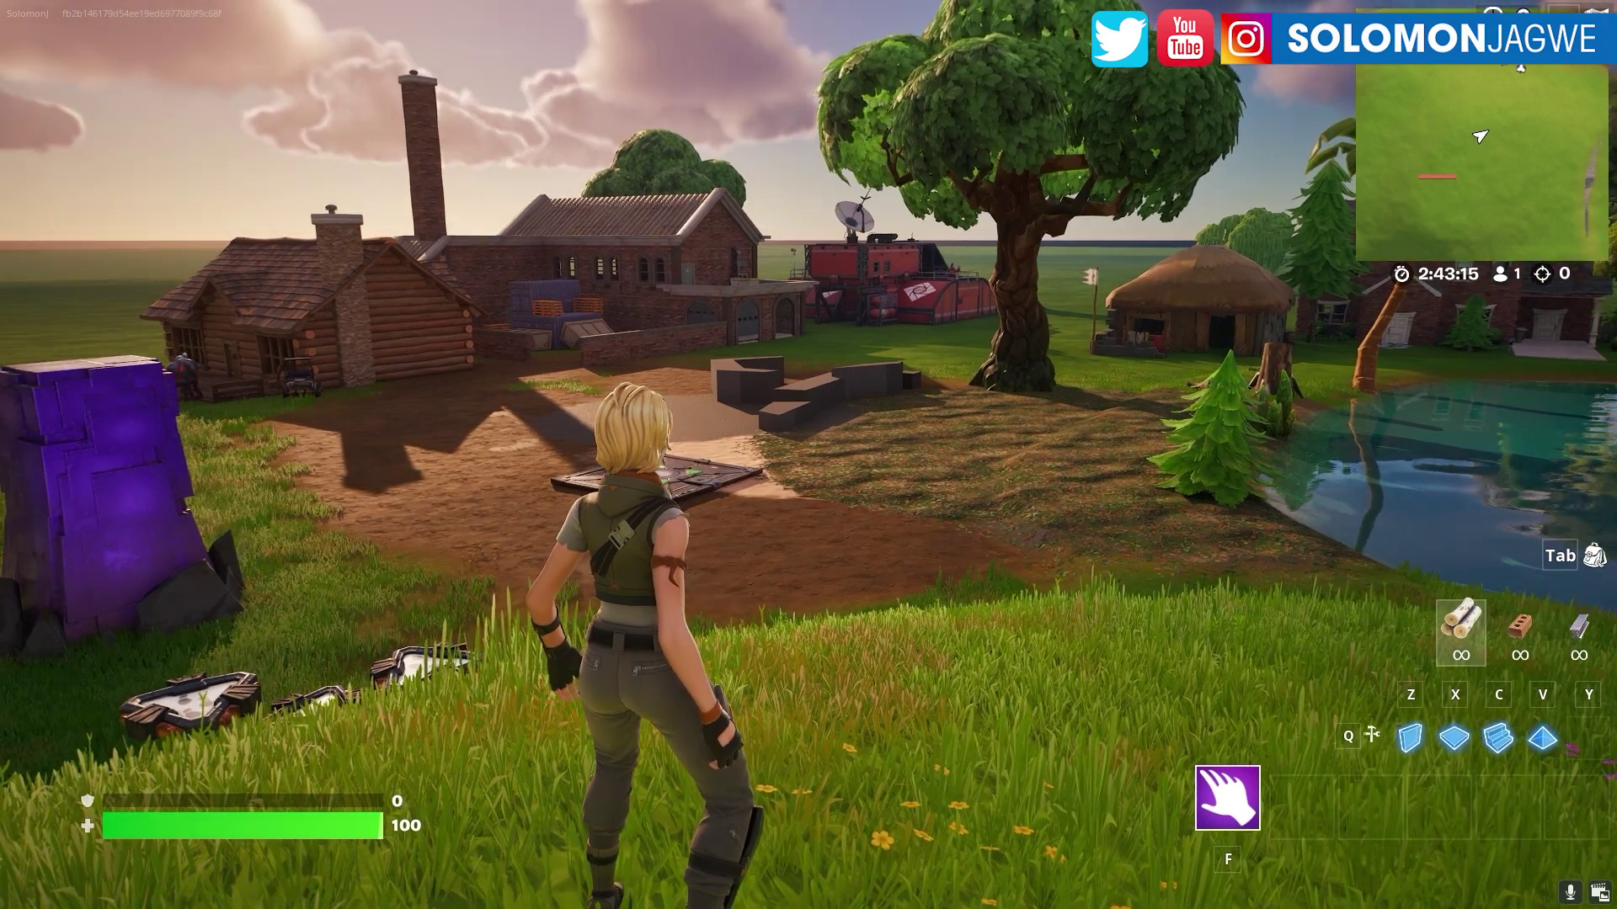
Step: Run the character past the pond, barn and pink-tree cottage and up the grassy hill beside the rock cliff
{"action": "key", "text": "w"}
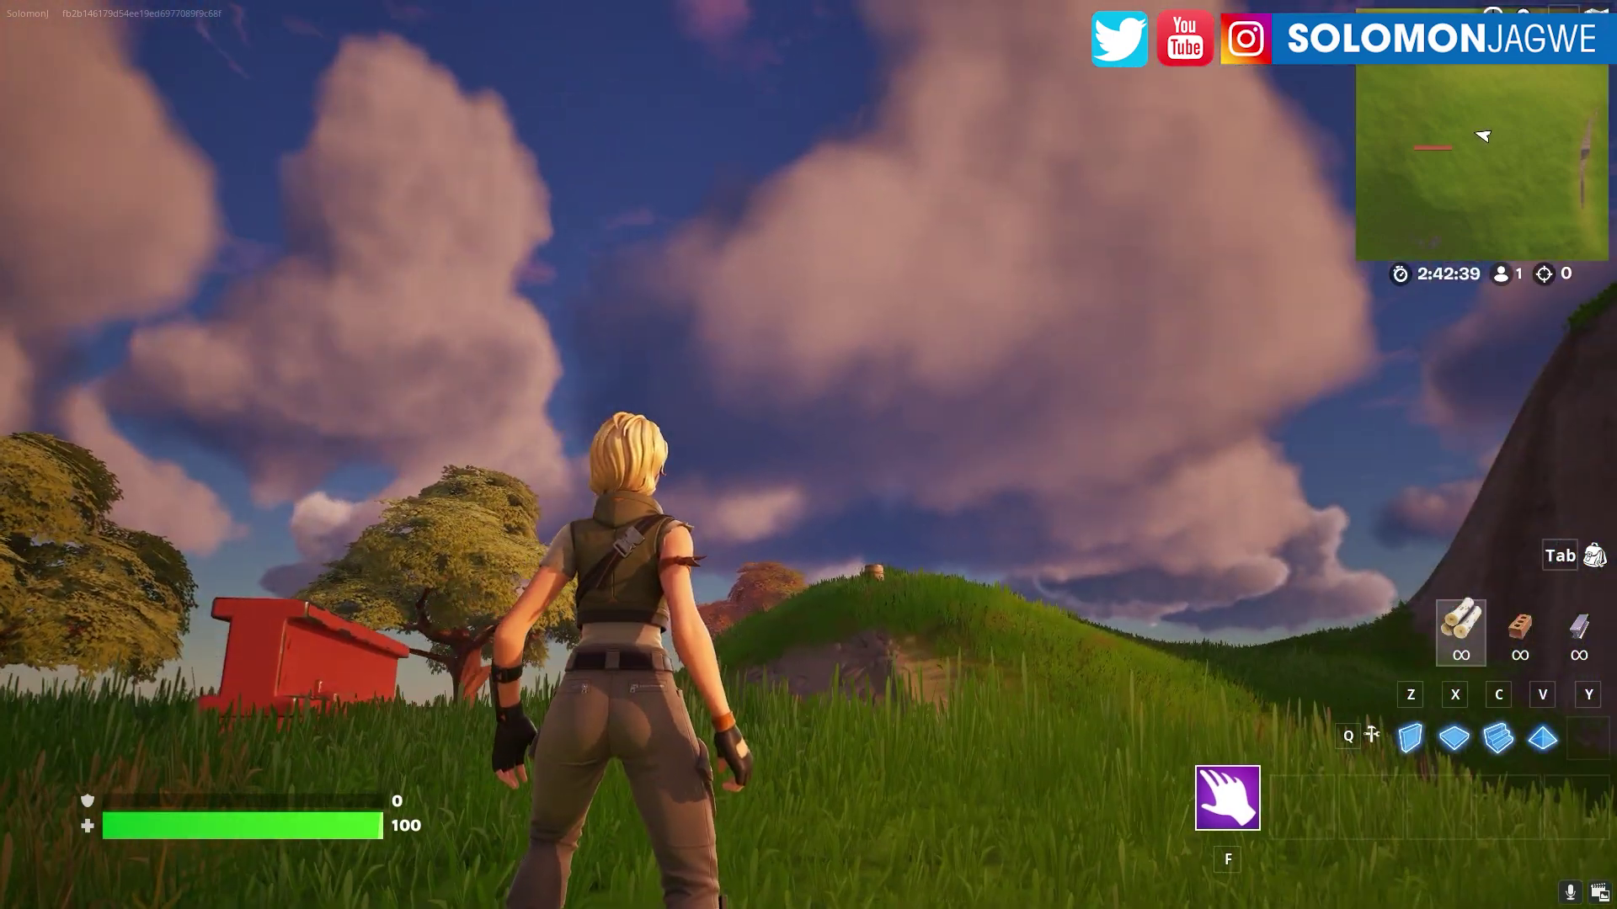
{"action": "key", "text": "w"}
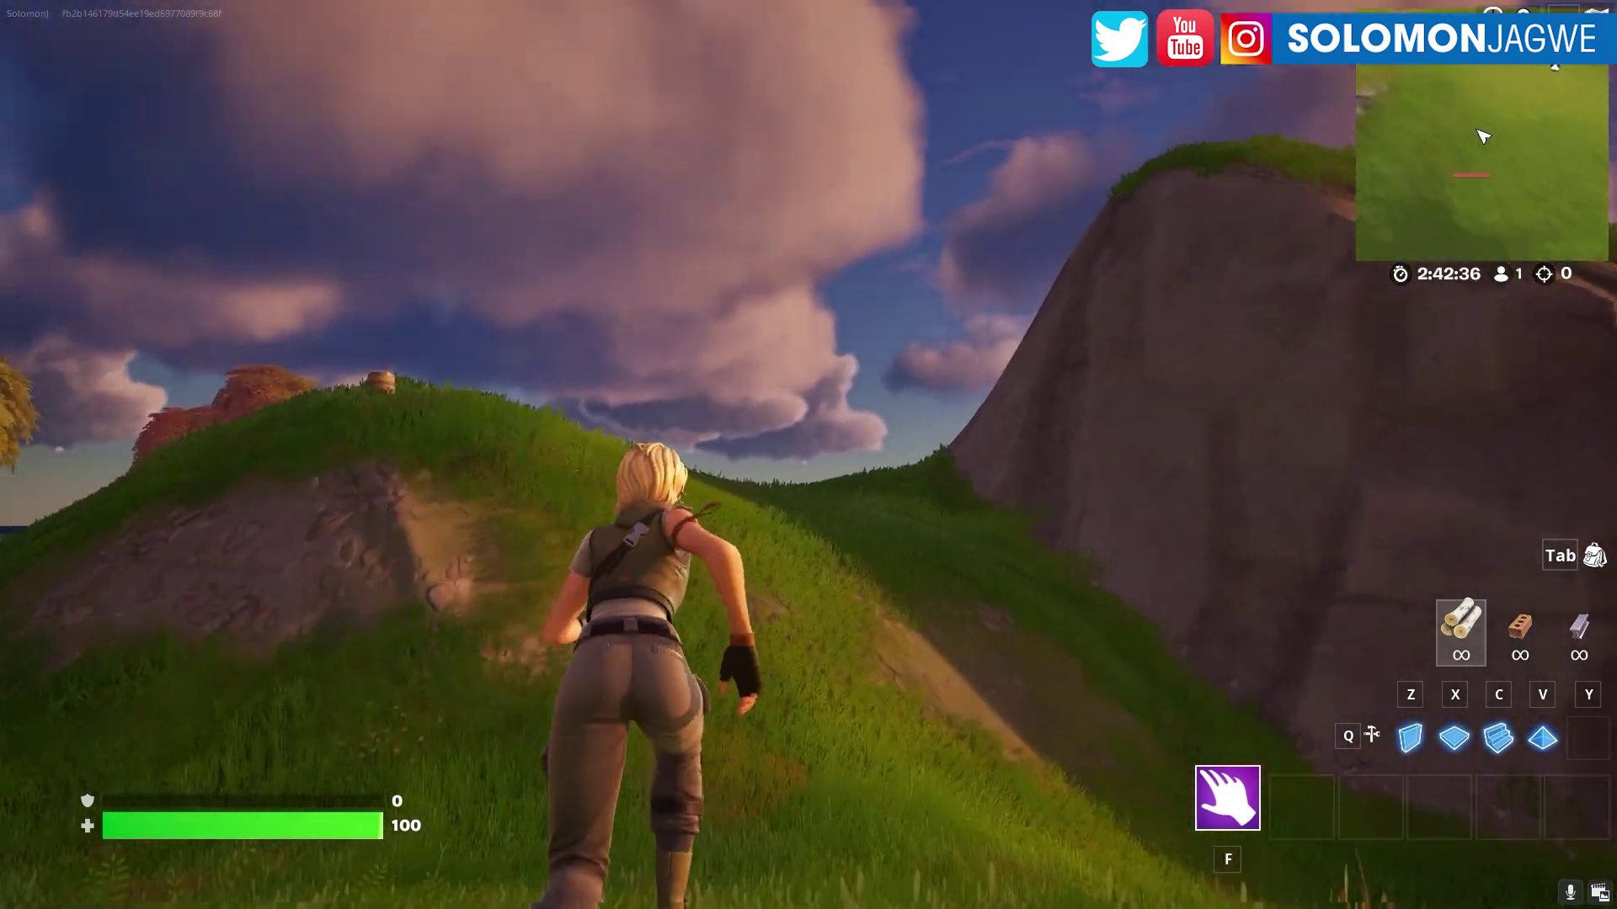